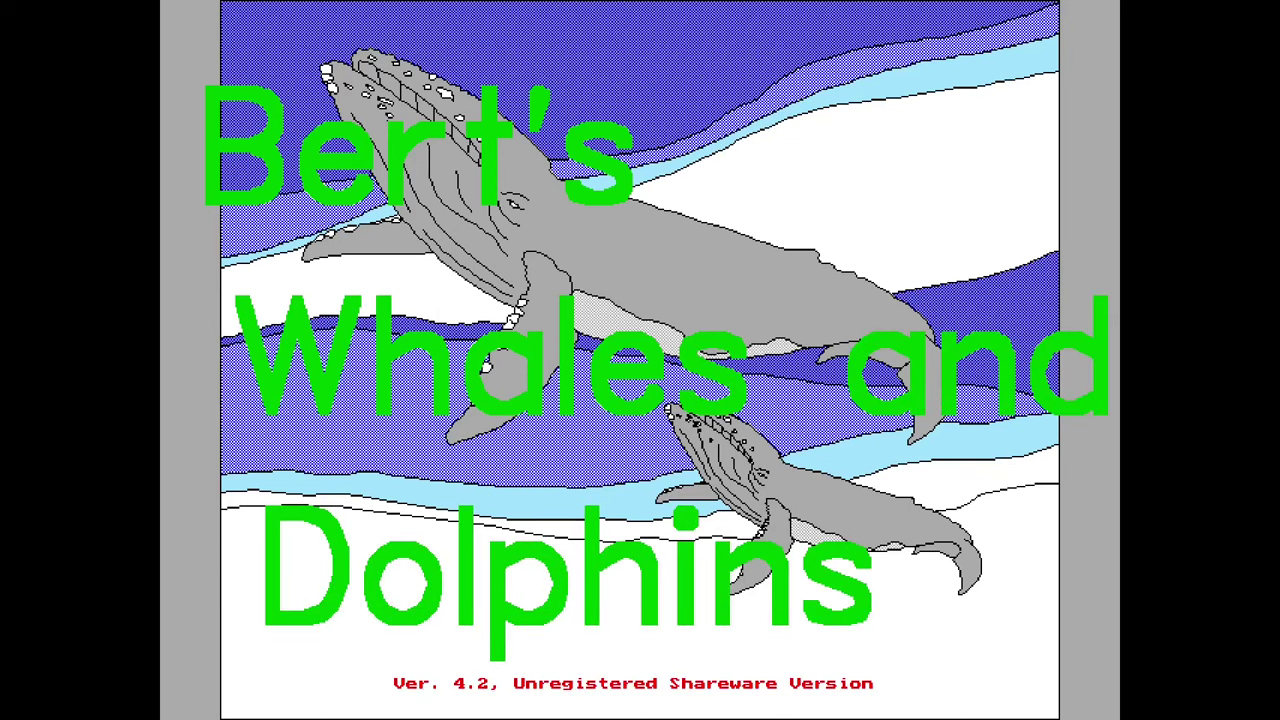
Start a picture with the palm-tree shoreline background and place the narwhal in front of the palm tree, above the waterline
key("Return")
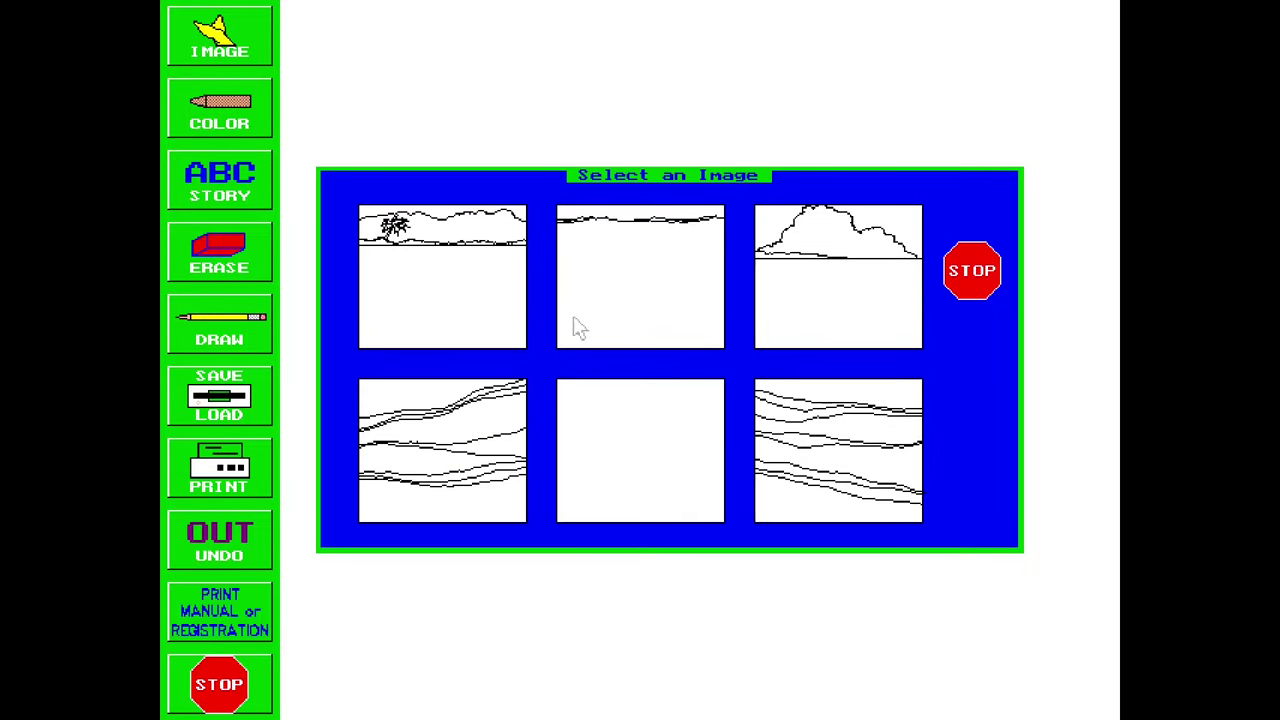
left_click(484, 298)
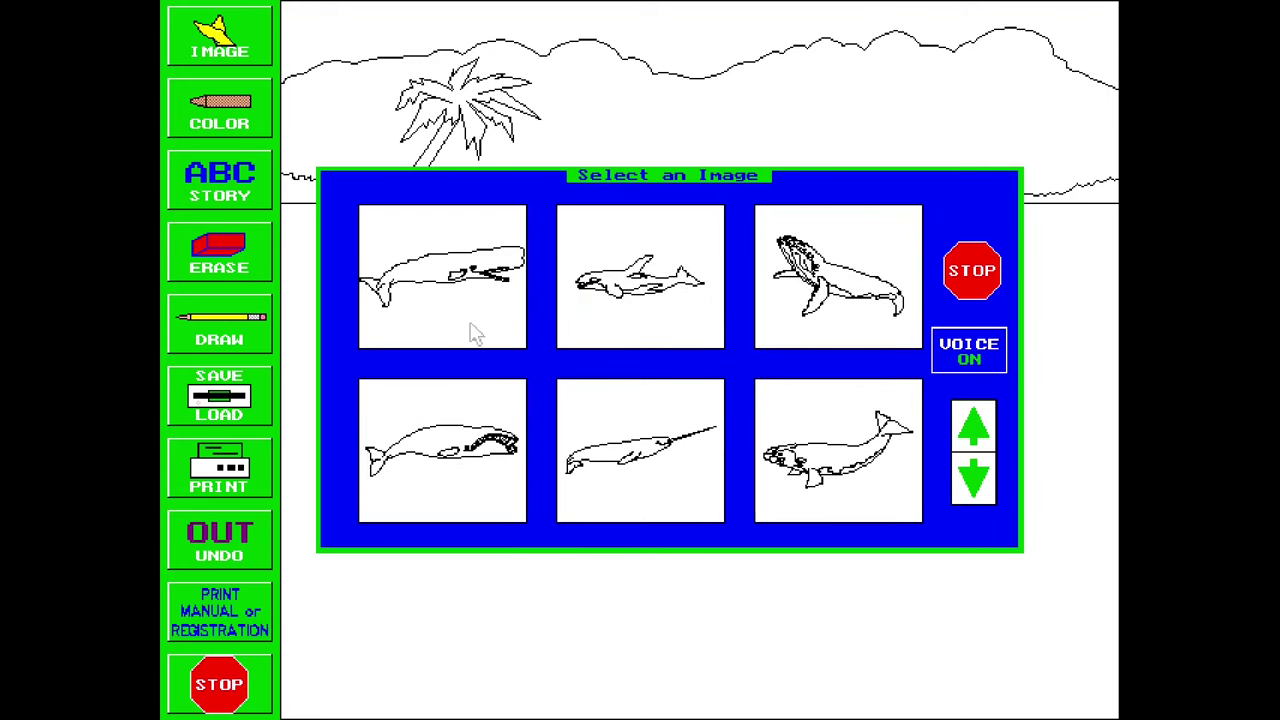
left_click(970, 468)
left_click(677, 470)
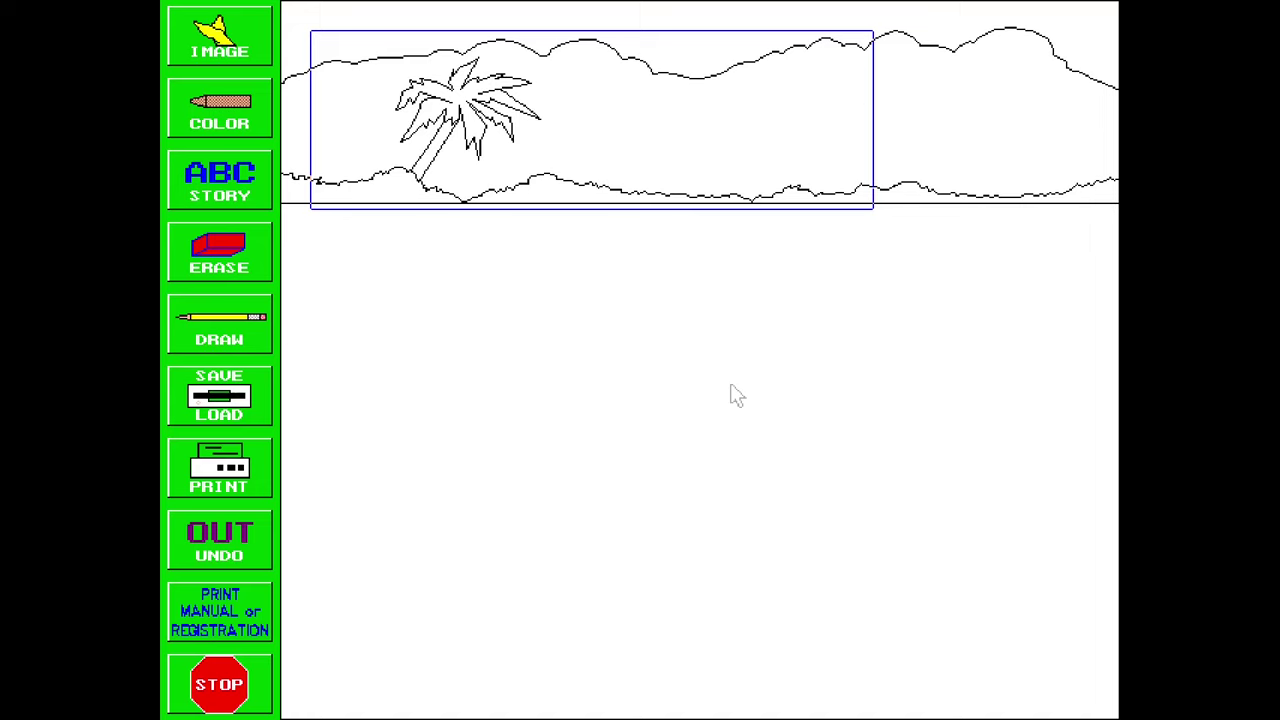
left_click(614, 196)
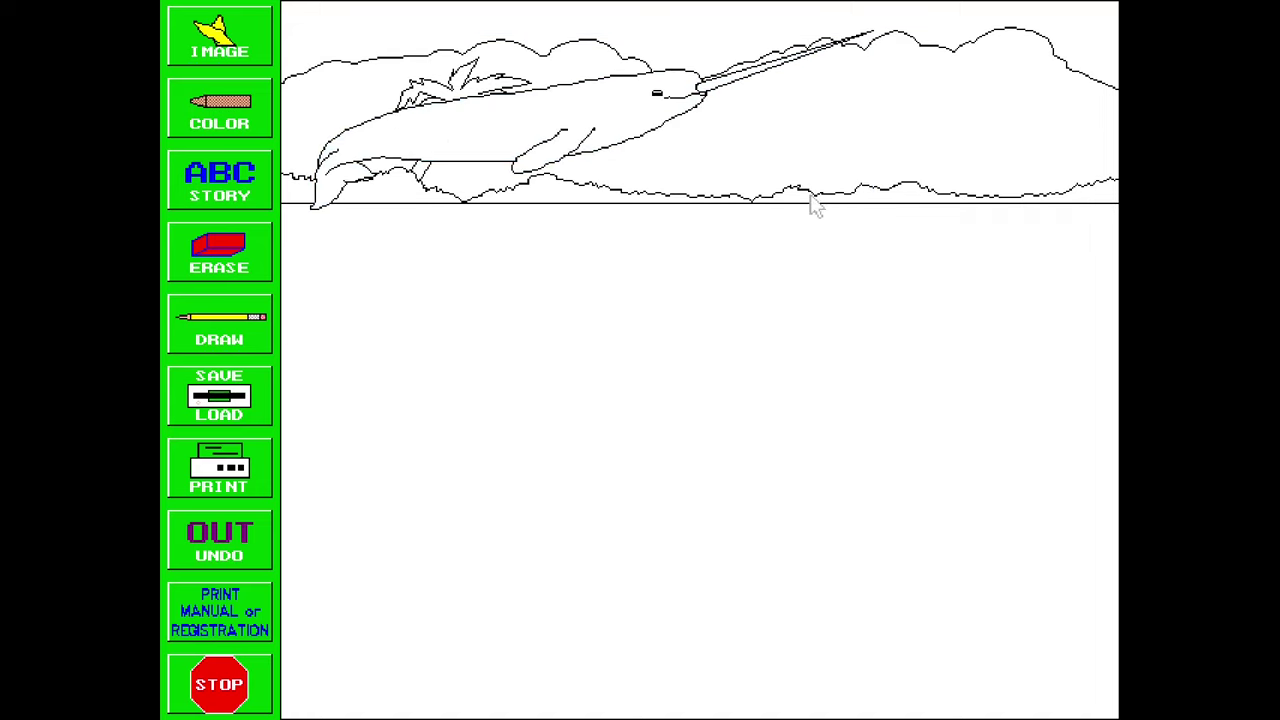
Colour the narwhal's body dark purple and its tusk hot pink
left_click(249, 129)
left_click(536, 206)
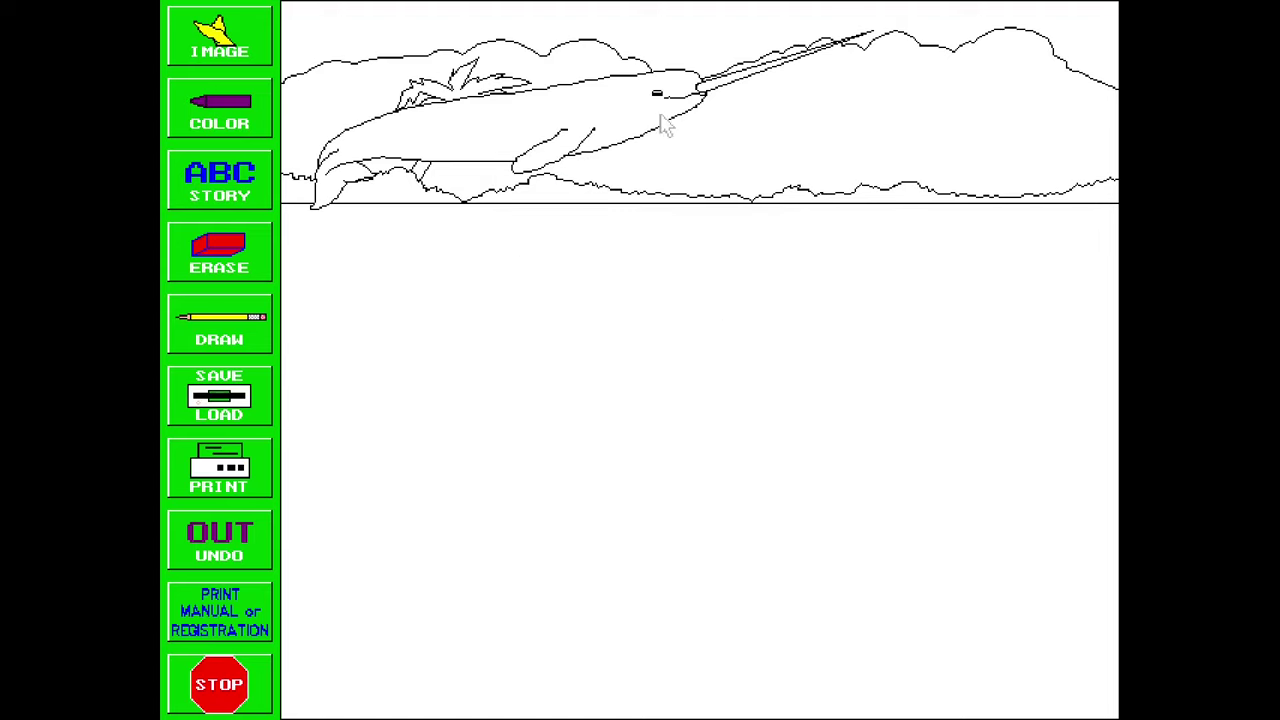
left_click(486, 131)
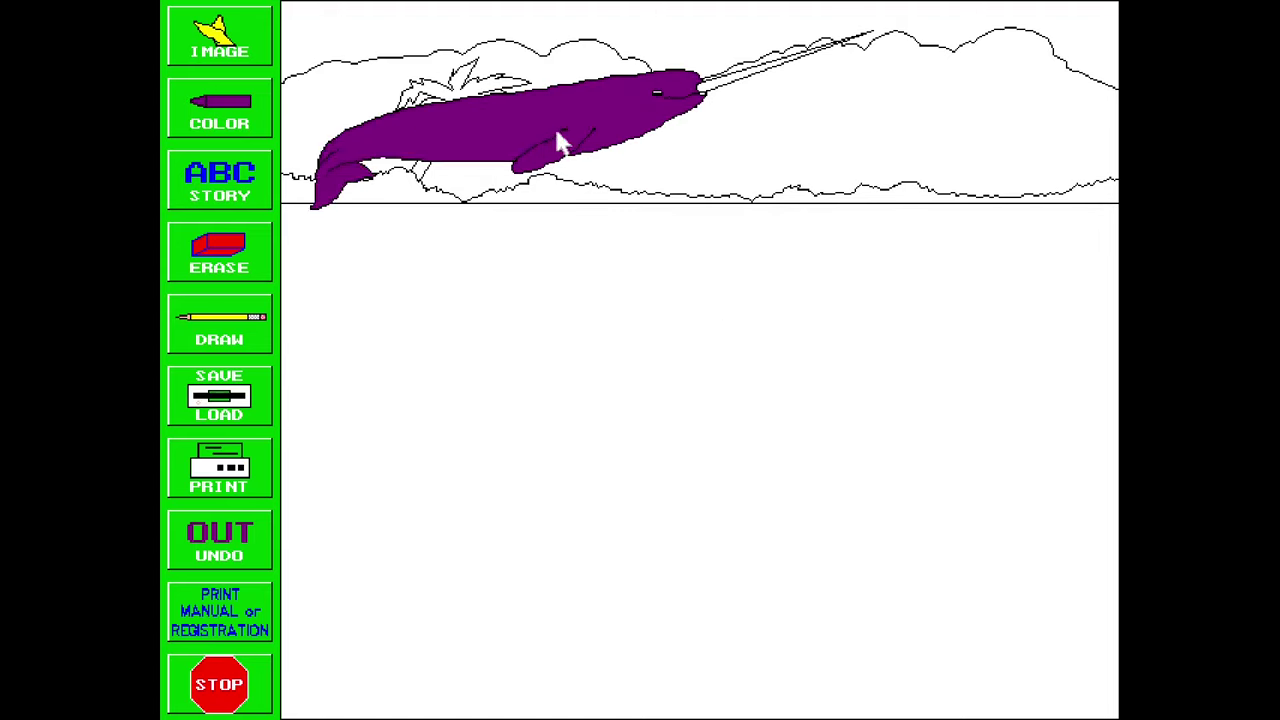
left_click(230, 140)
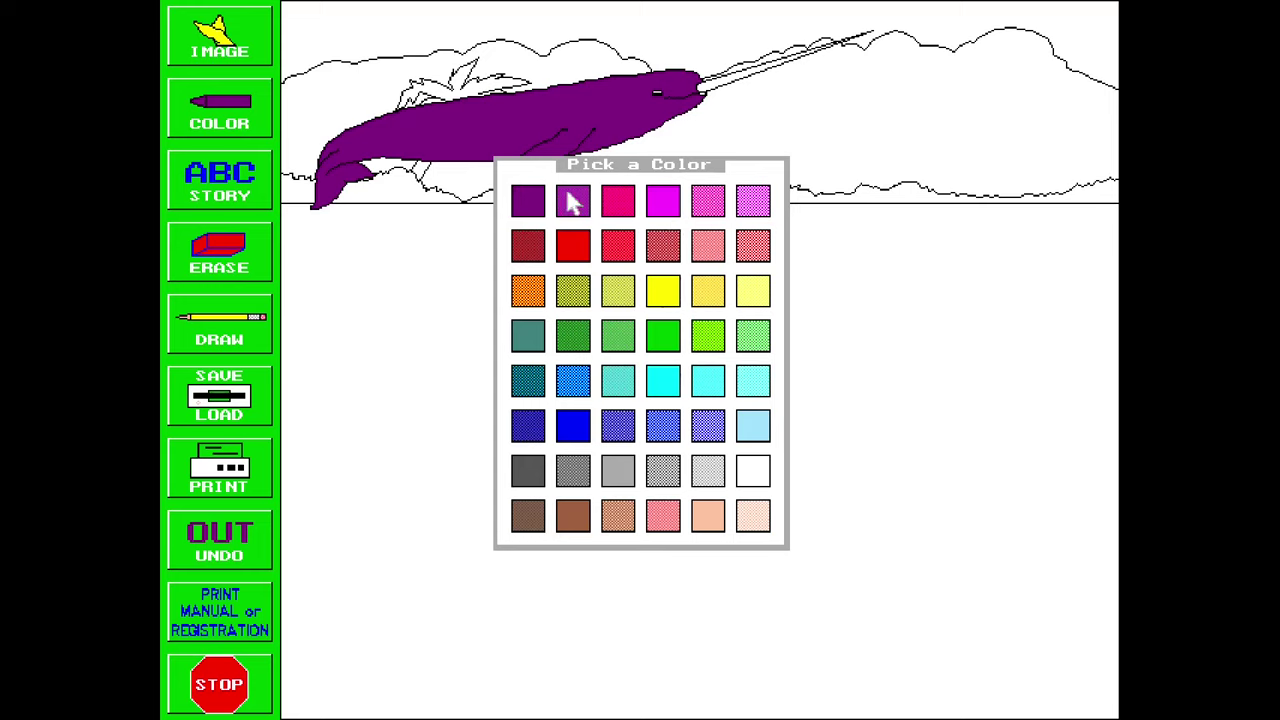
left_click(618, 208)
left_click(713, 86)
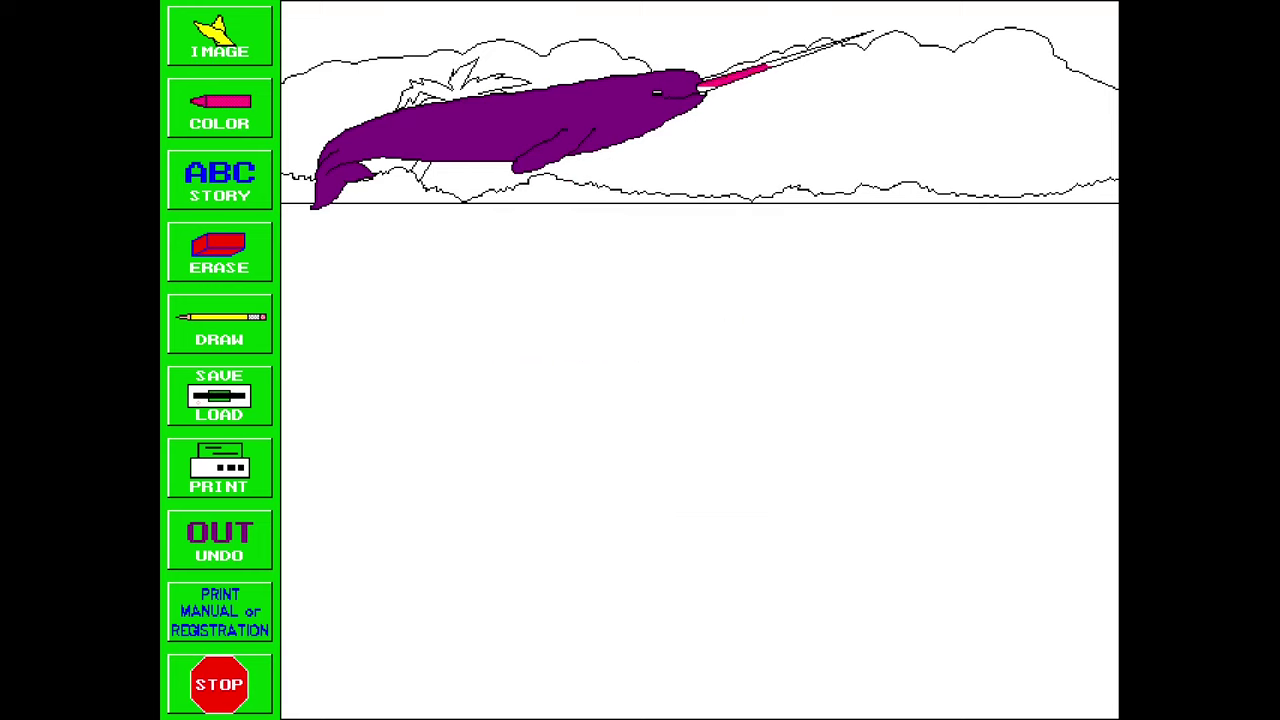
Fill the water with solid bright blue and the sky with dithered light violet-blue
left_click(237, 139)
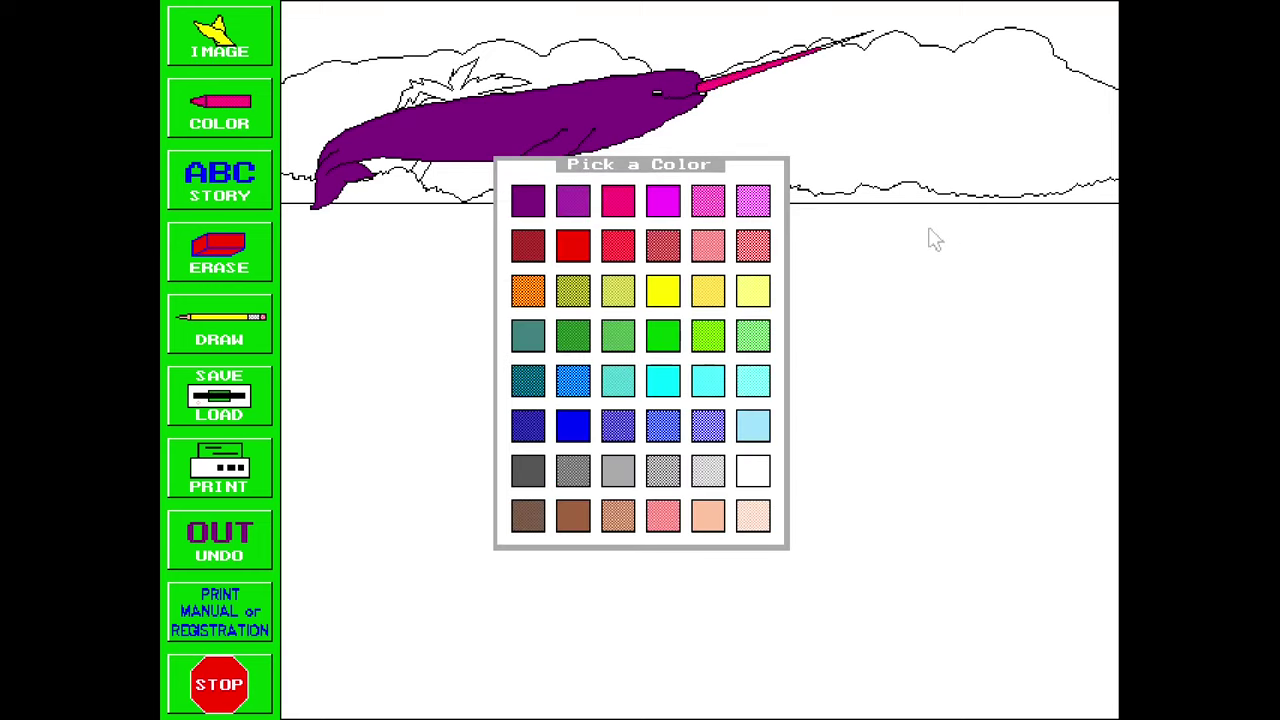
left_click(573, 426)
left_click(626, 396)
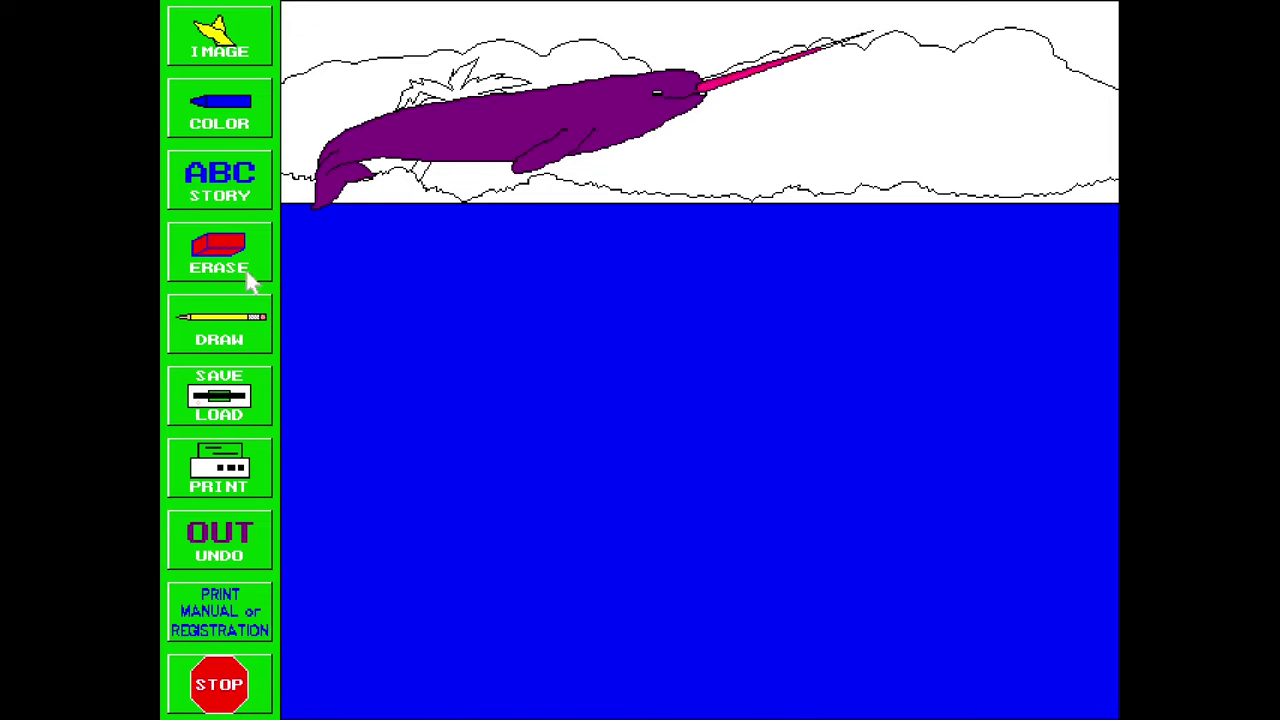
left_click(216, 130)
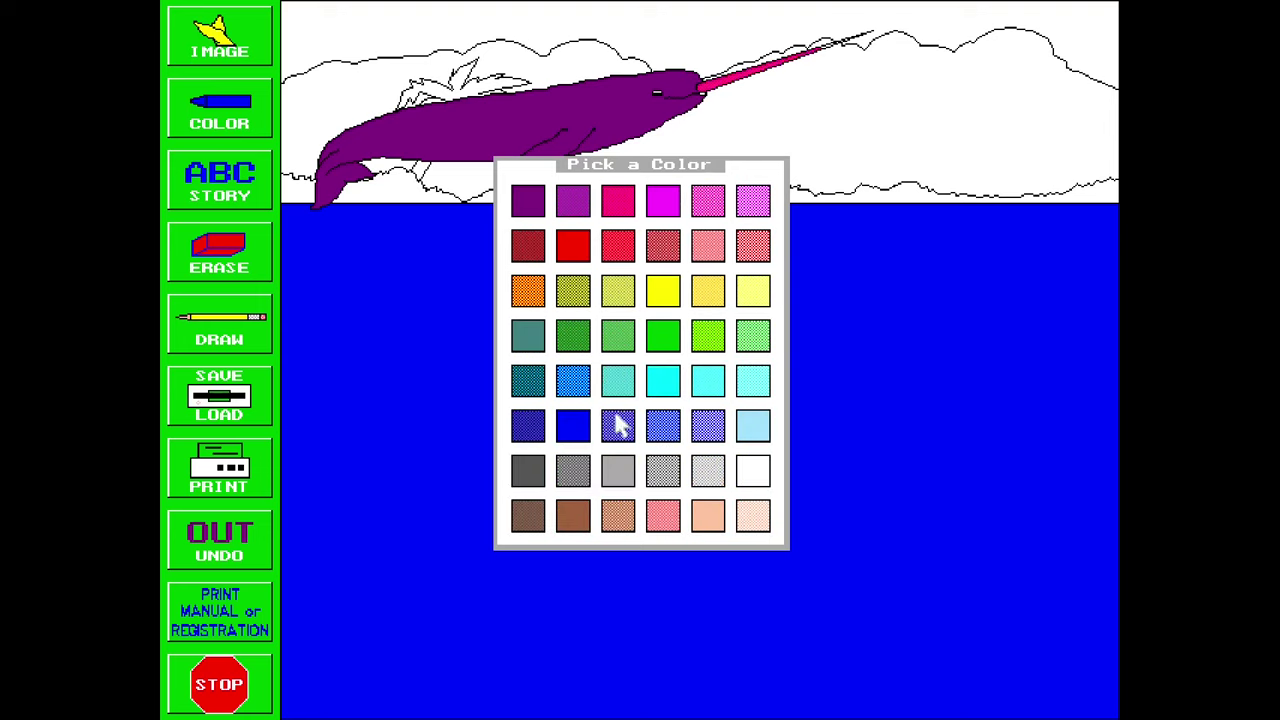
left_click(707, 425)
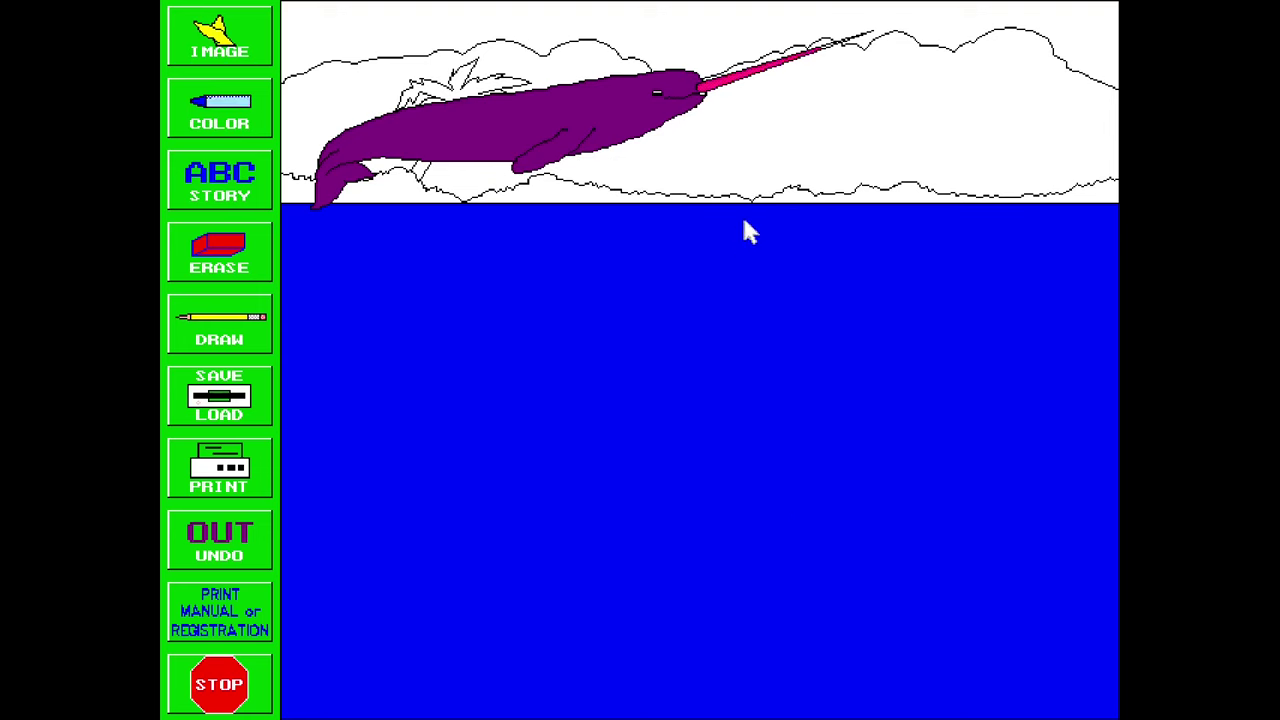
left_click(726, 29)
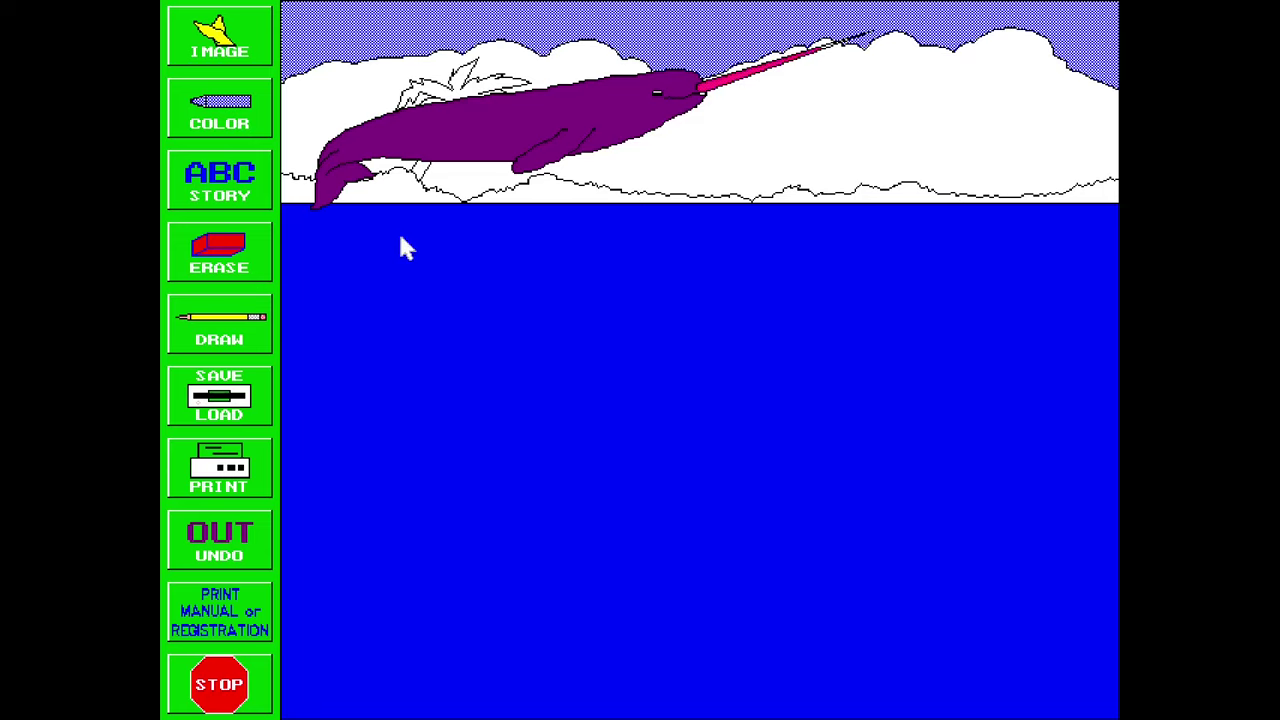
Begin the picture's story with "Pete the purple Narwhal, was out striding on the land despite his flippers."
left_click(220, 180)
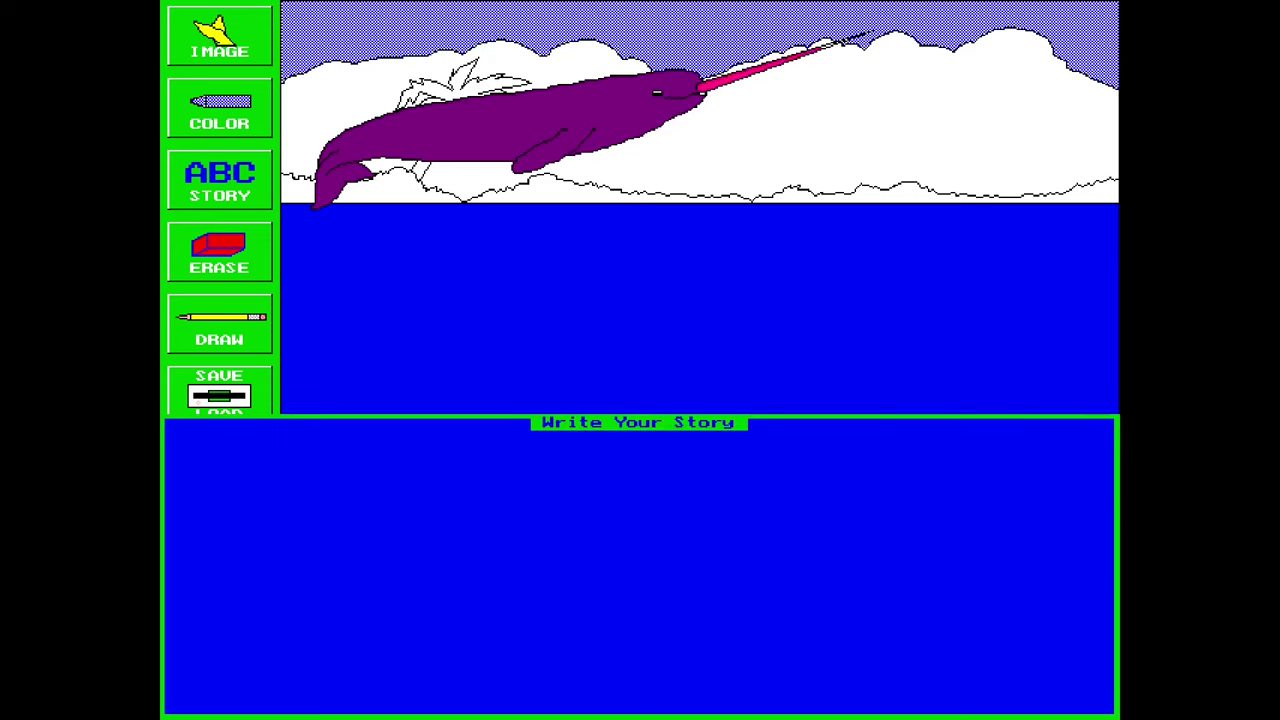
type("Pete")
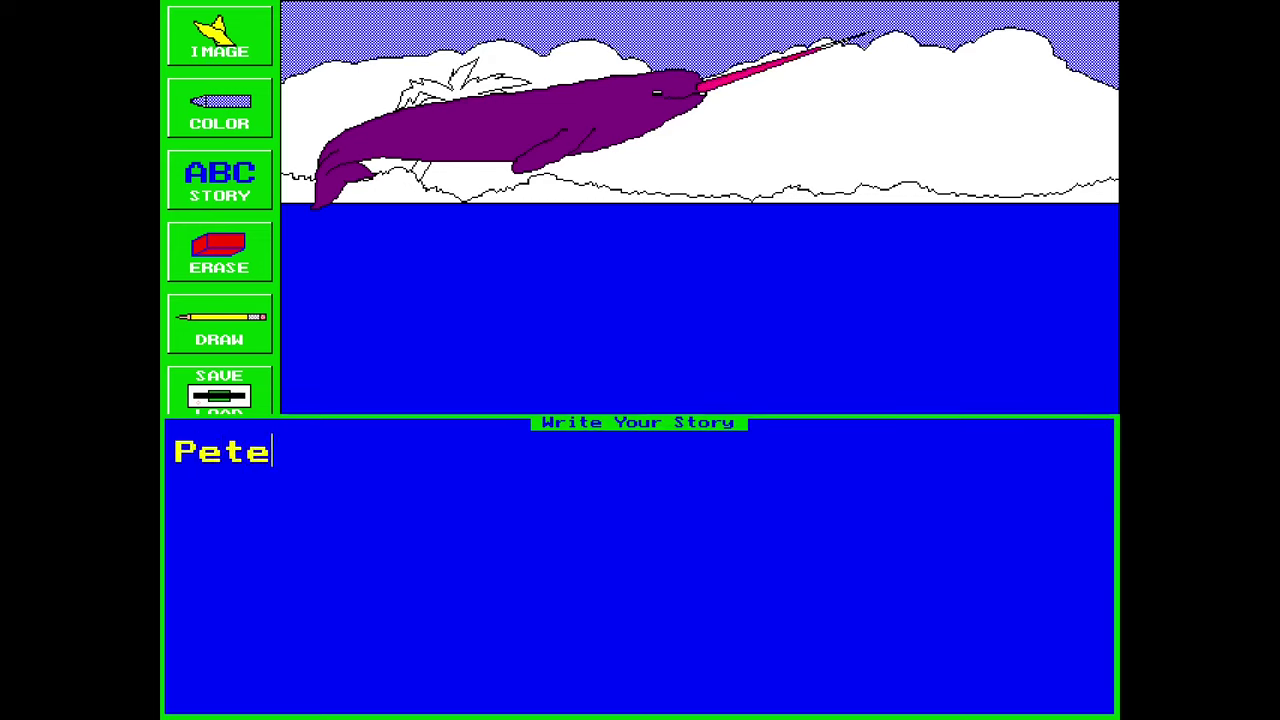
type(" the purple Nar")
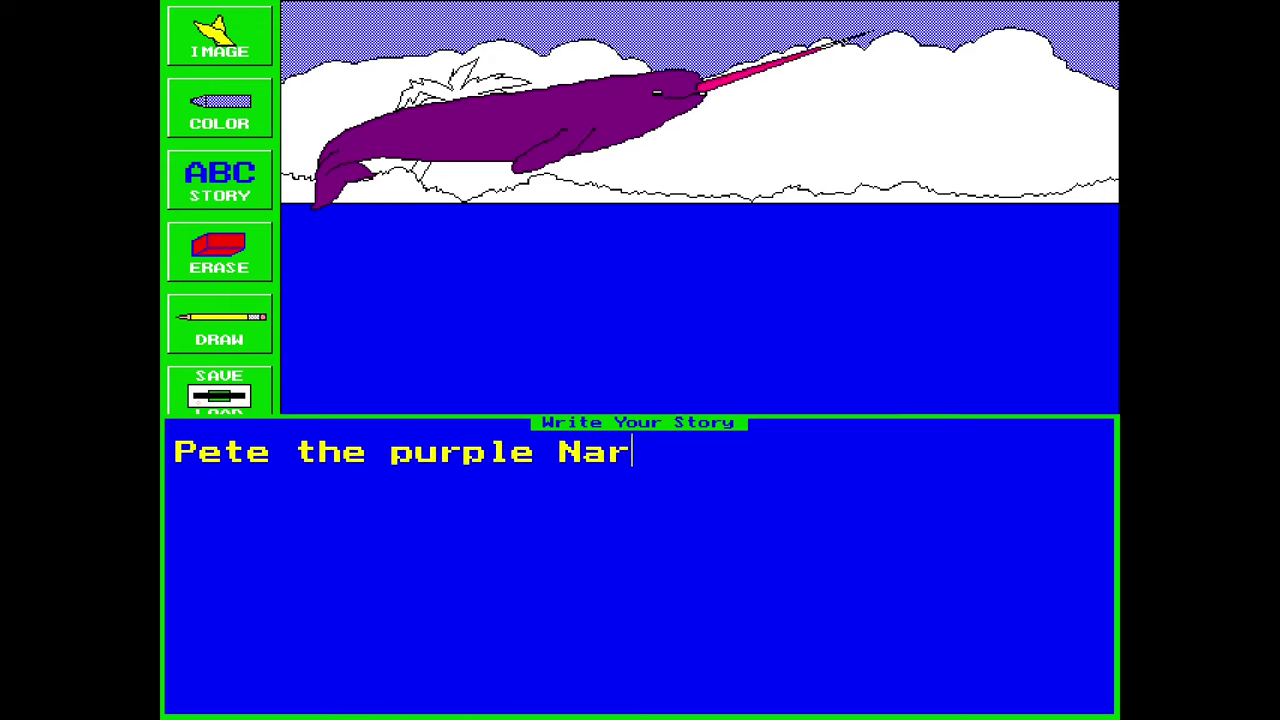
type("whal, w")
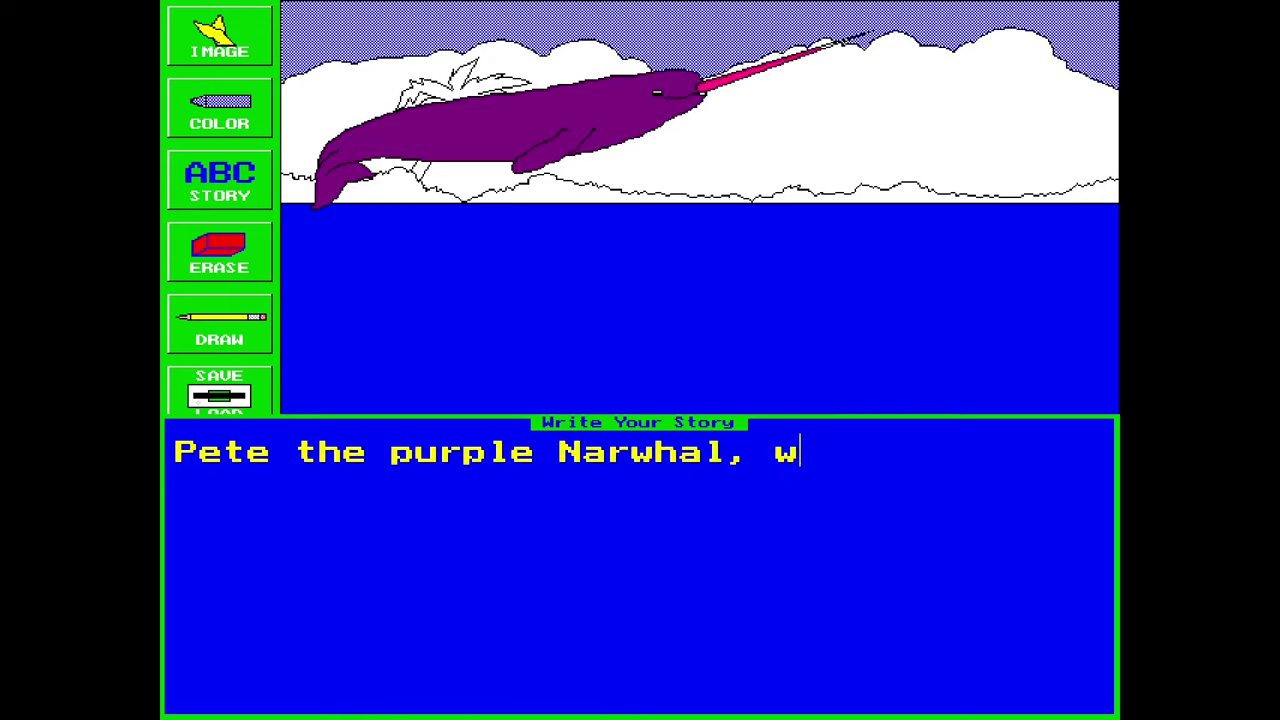
type("as out strid")
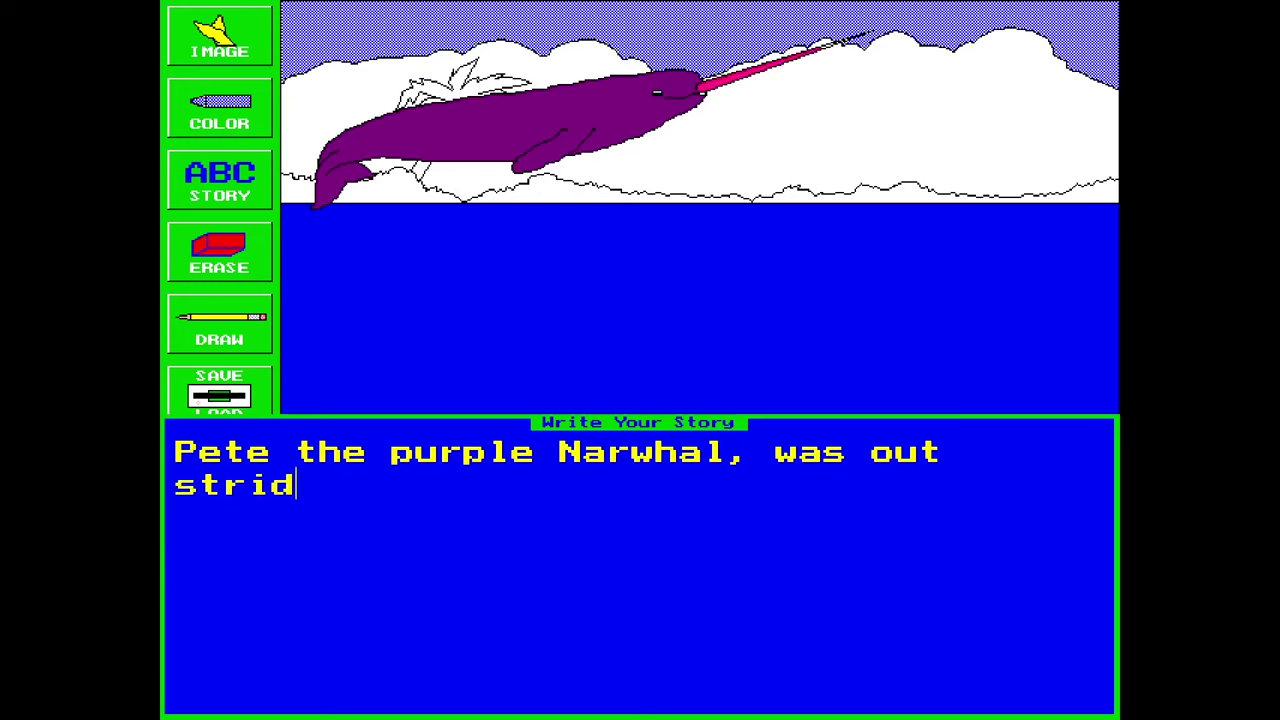
type("ing on the lan")
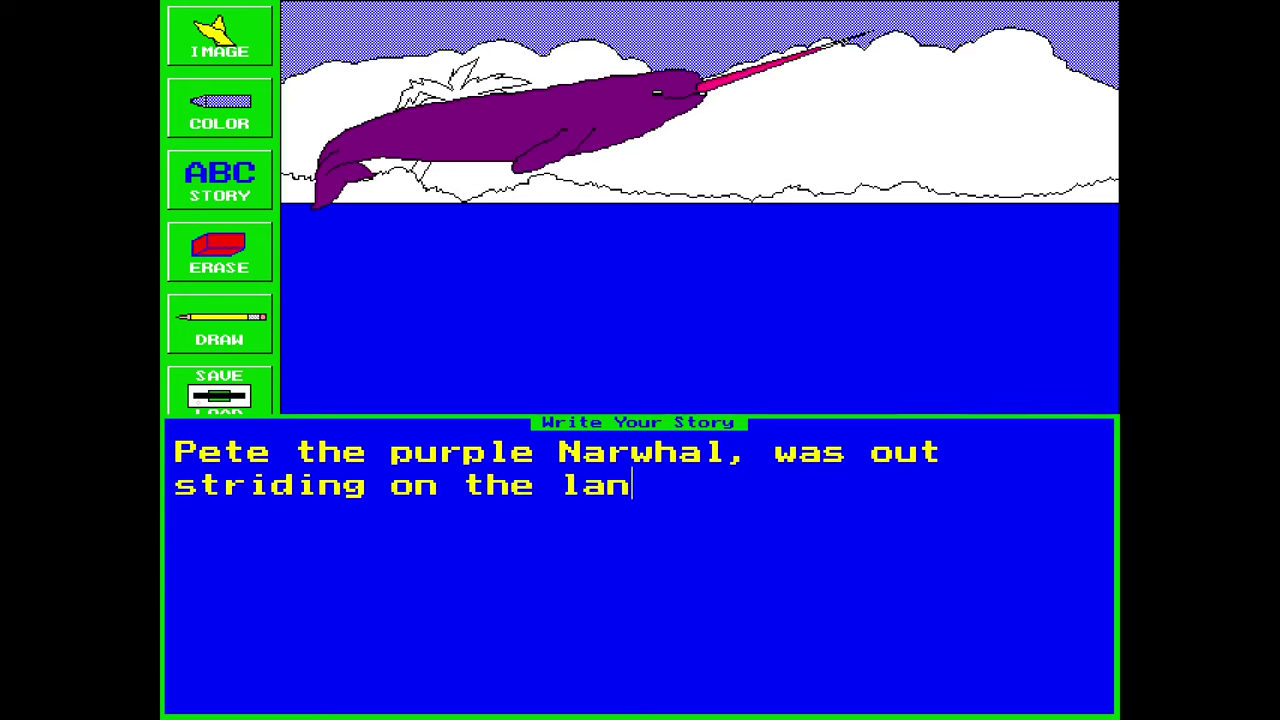
type("d despite his flippers. ")
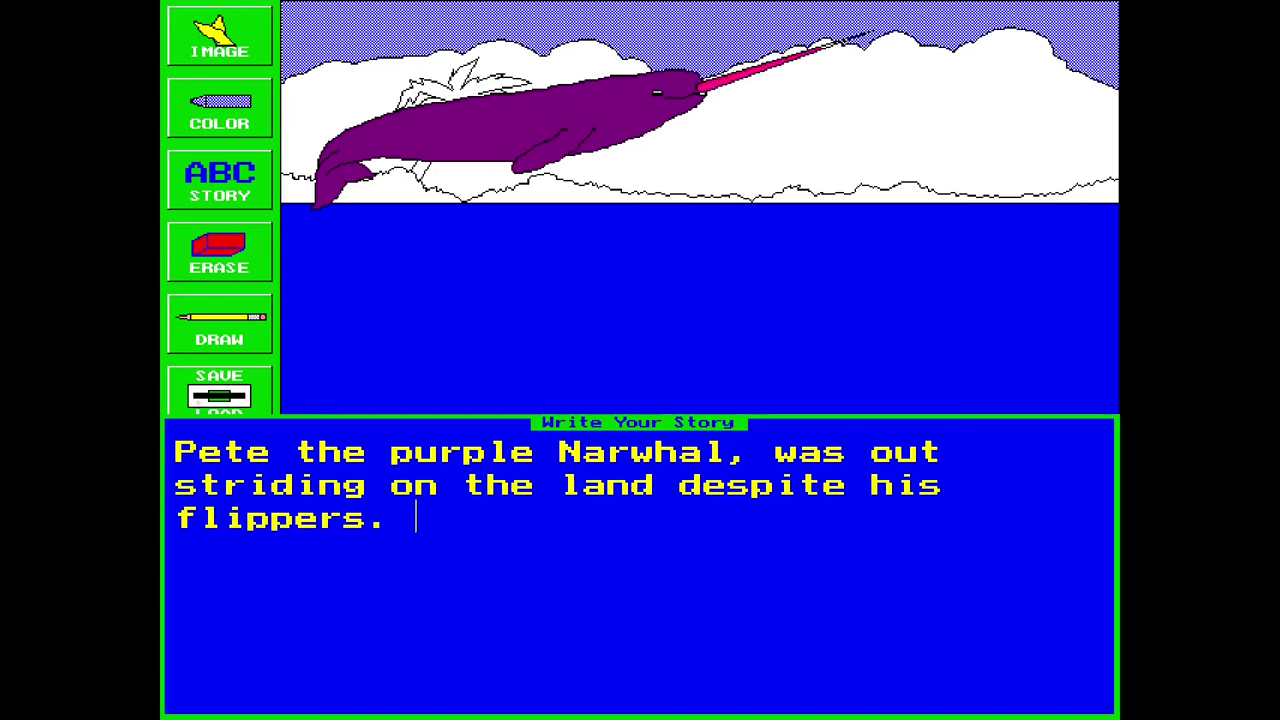
Continue the story with an opening quotation mark and the words "Look at all this strangely white land,"
type("@")
key("BackSpace")
type("\"look")
key("BackSpace")
key("BackSpace")
key("BackSpace")
type("Look at all thi")
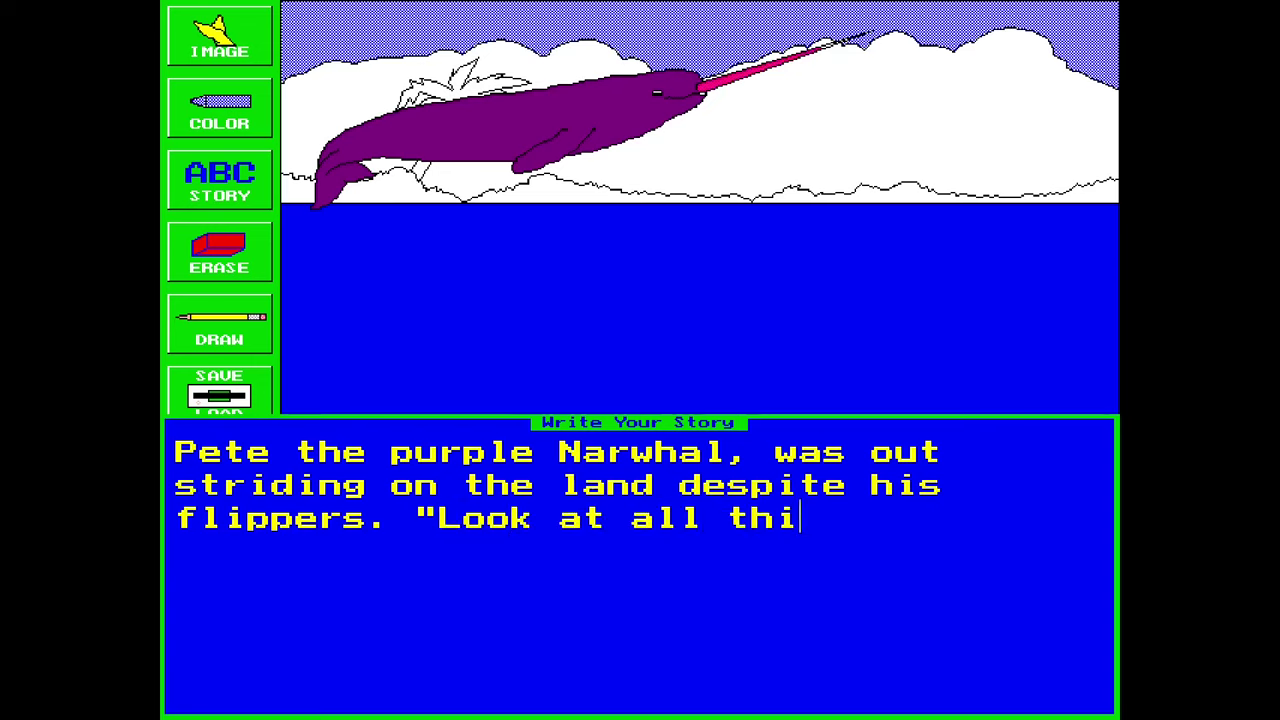
type("s strang")
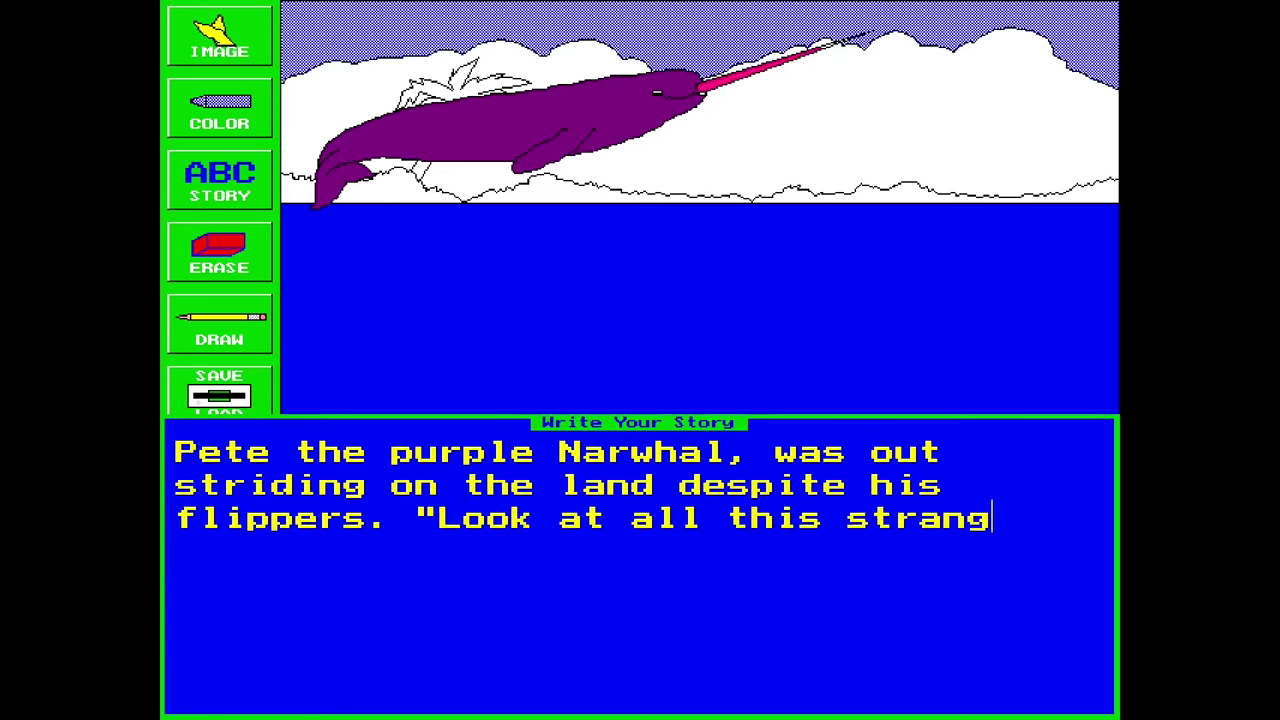
type("ely white land")
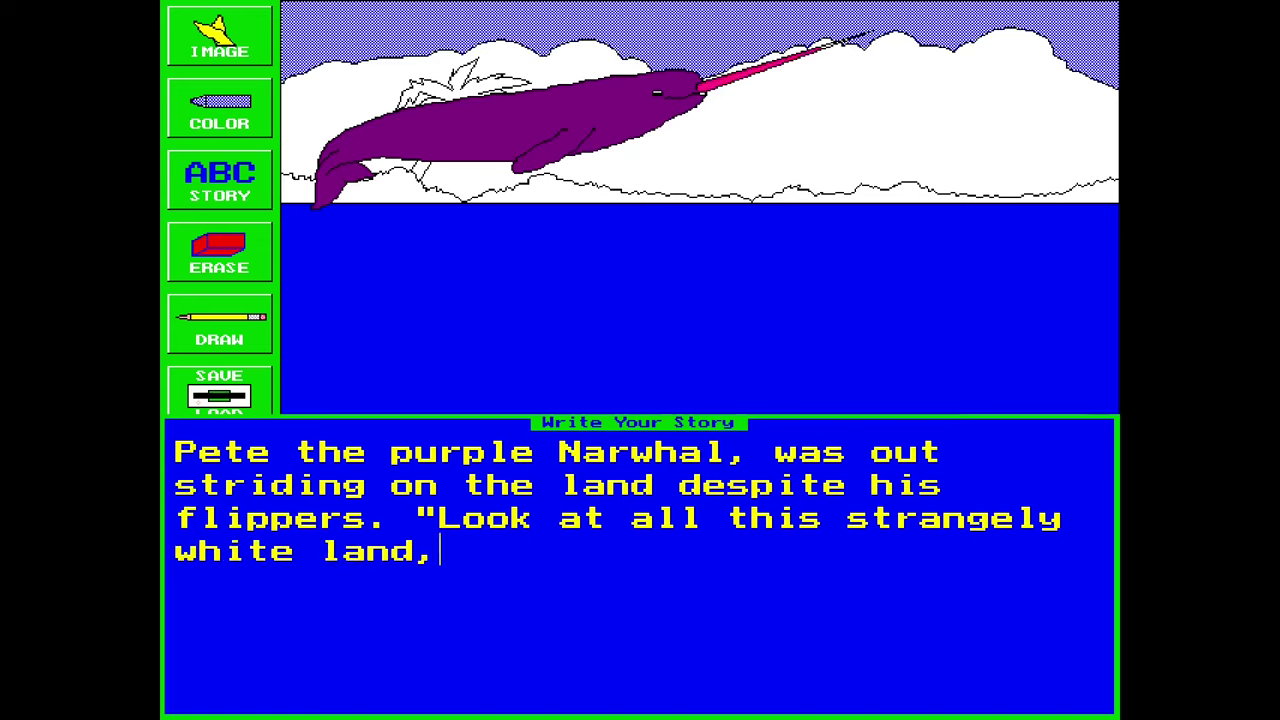
type(",@")
key("BackSpace")
key("BackSpace")
Close the quotation, finish the story with "Pete declared, despite being a Narwhal, who lacked speech." and review the text
type("\" pete")
key("BackSpace")
key("BackSpace")
key("BackSpace")
type("Pete declared")
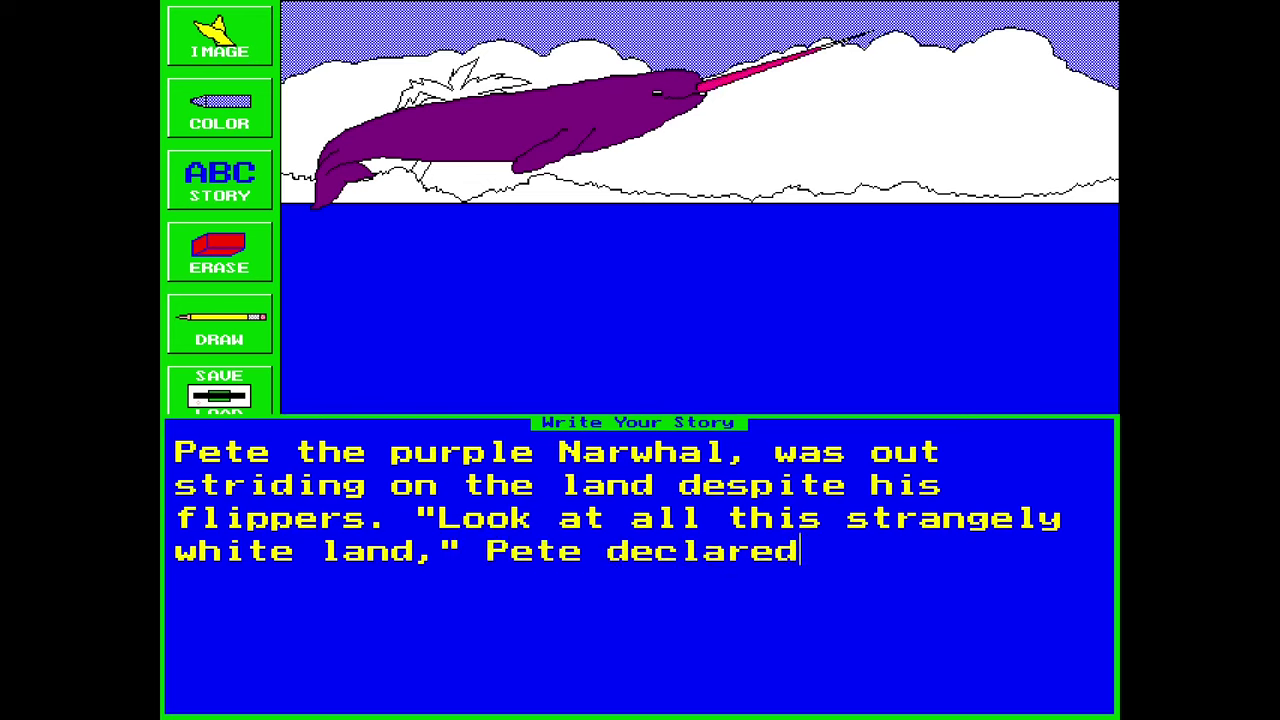
type(", despite being a ")
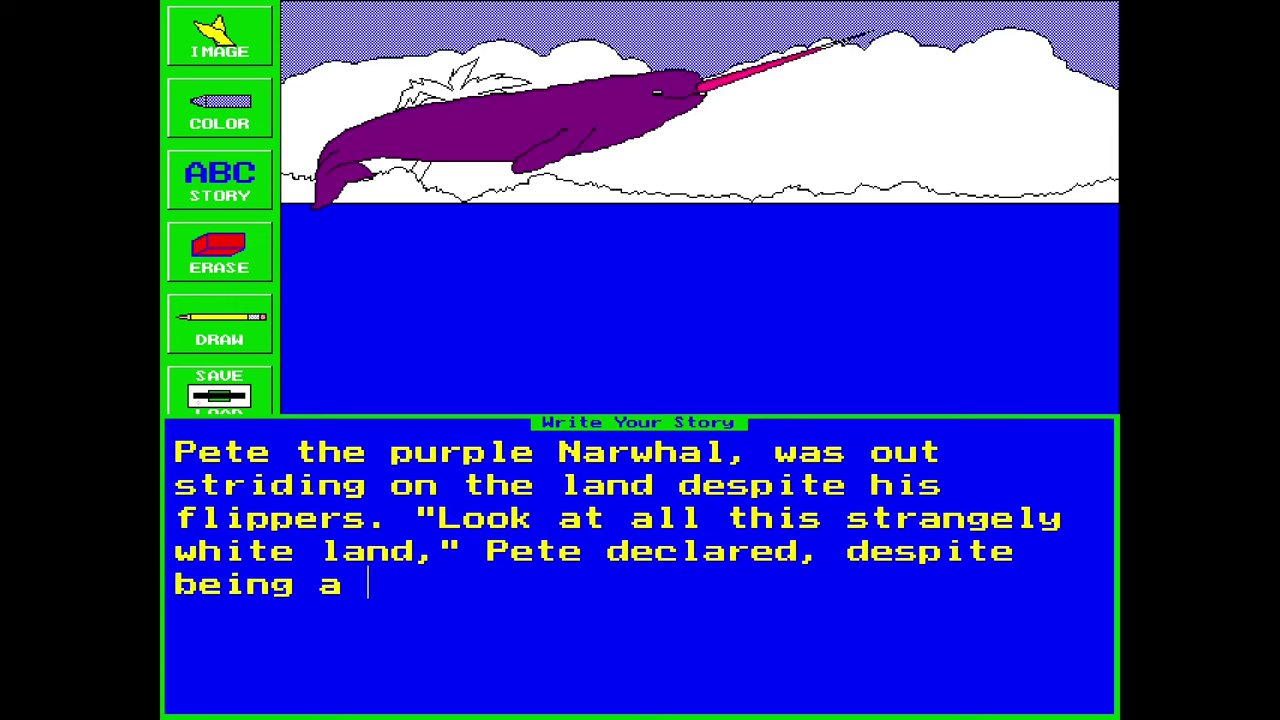
type("Narwhal")
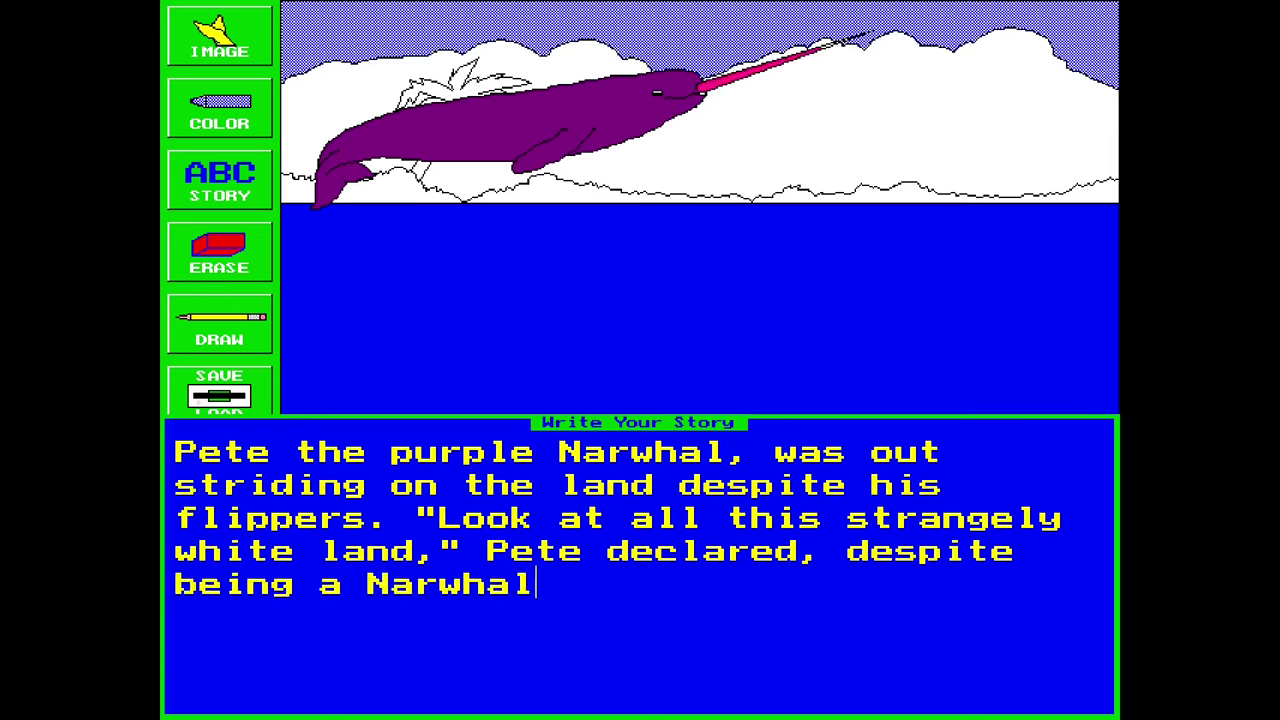
type(", woho")
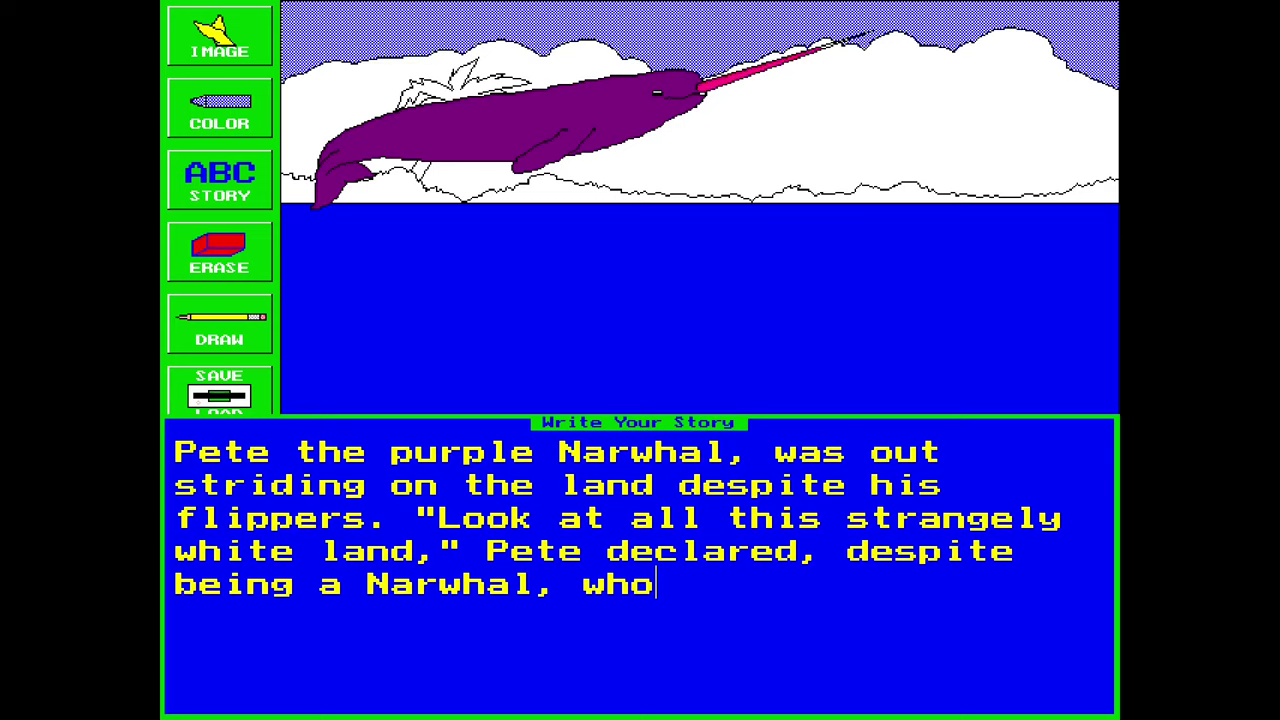
type(" lacked speech.")
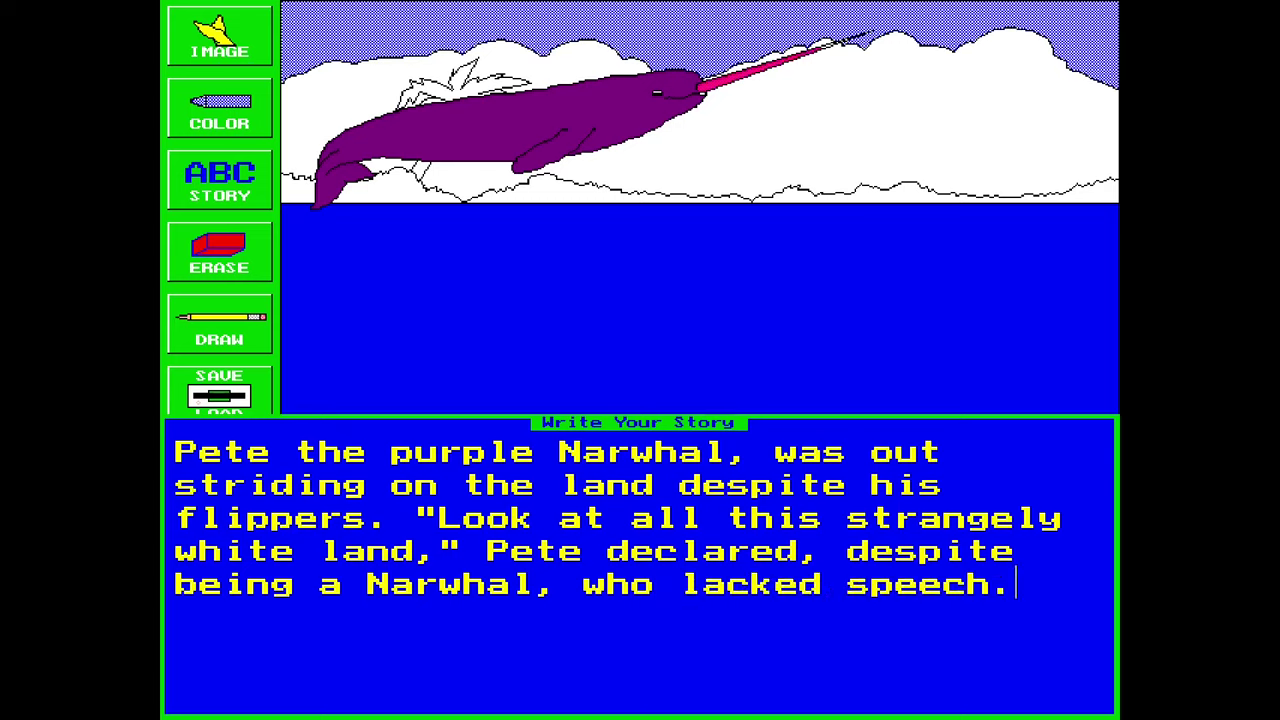
key("Escape")
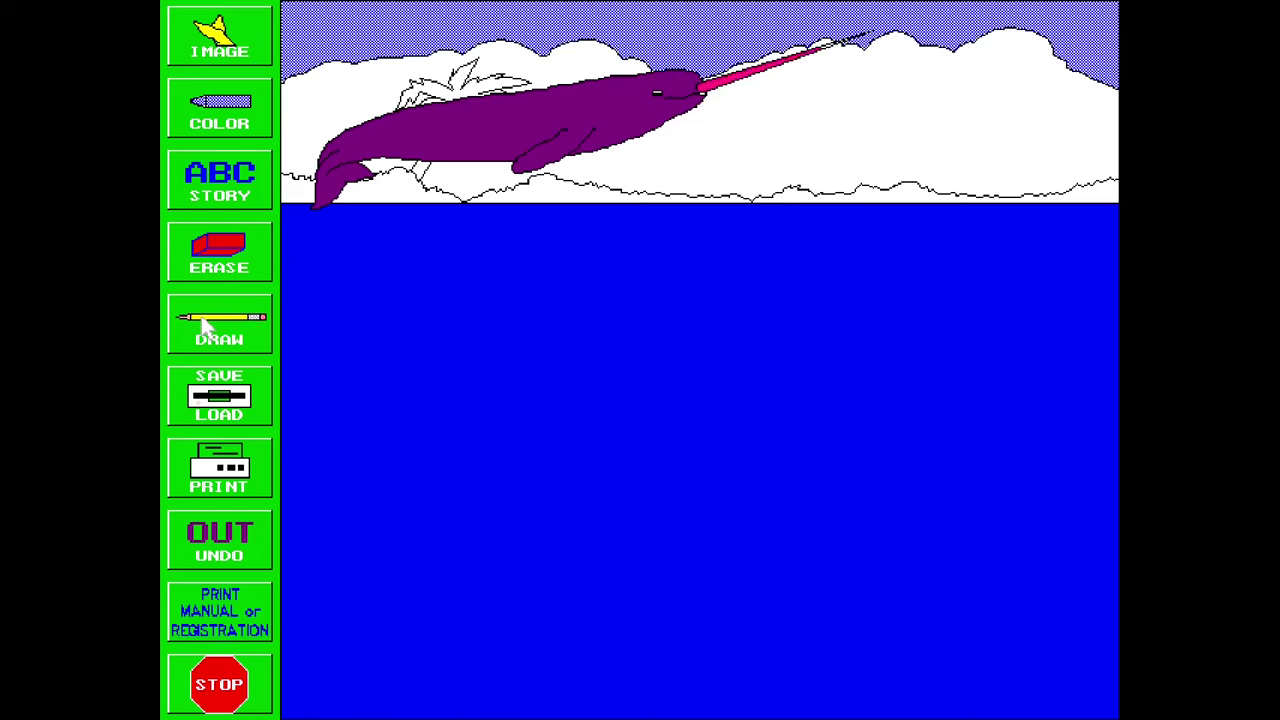
left_click(219, 185)
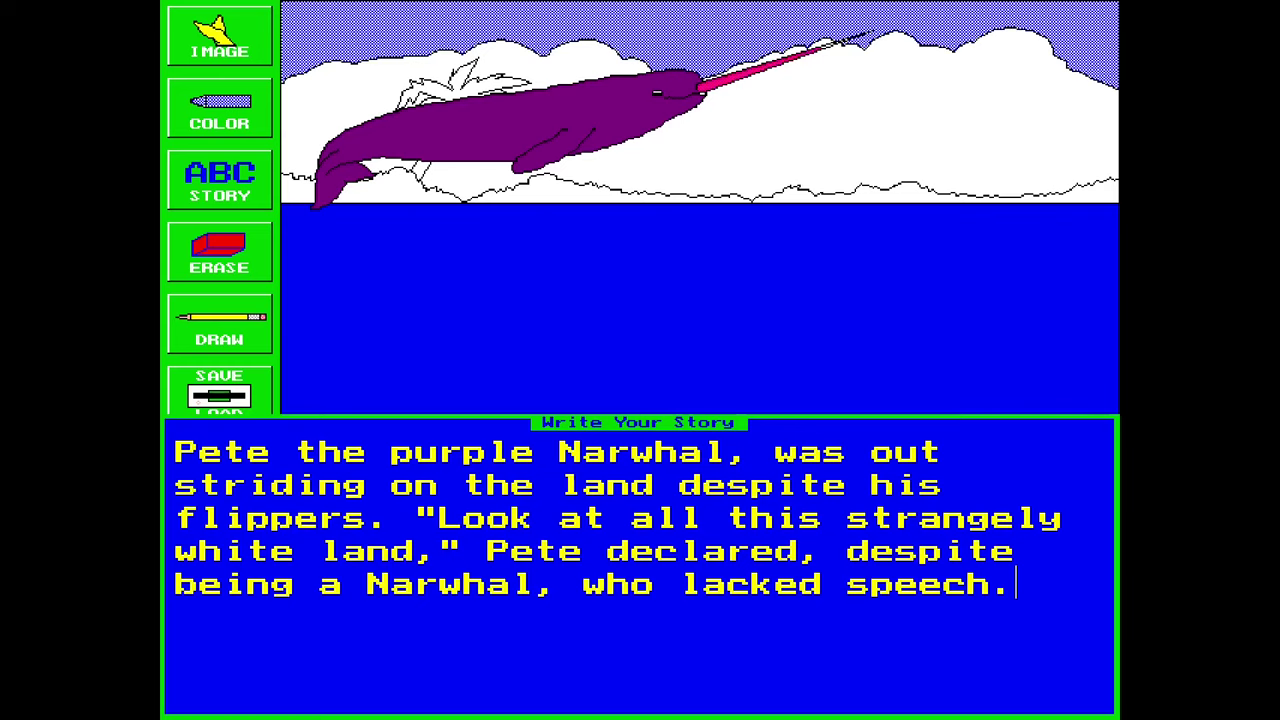
key("Escape")
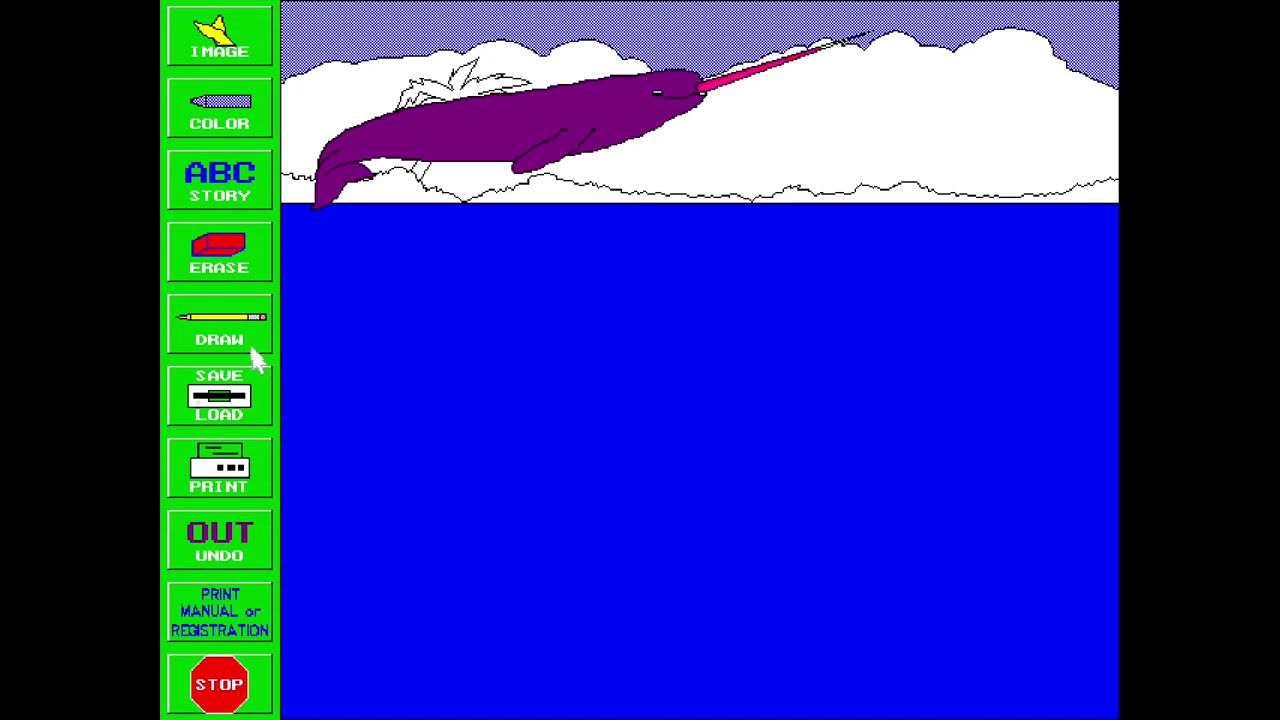
Draw loose freehand loops and wavy lines across the blue water
mouse_move(548, 271)
left_mouse_down()
mouse_move(846, 386)
mouse_move(466, 389)
mouse_move(814, 626)
mouse_move(290, 548)
left_mouse_up()
mouse_move(640, 380)
left_mouse_down()
mouse_move(531, 366)
mouse_move(1035, 330)
left_mouse_up()
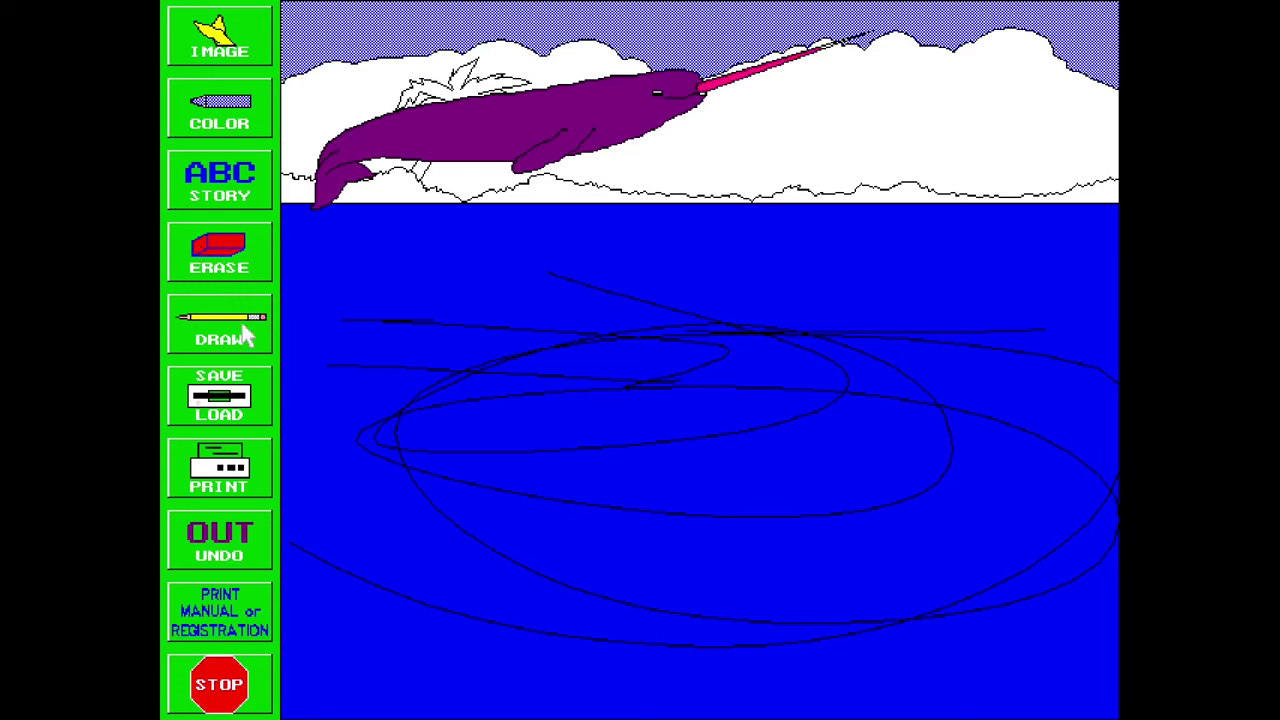
Save the picture under the name Pete
left_click(203, 385)
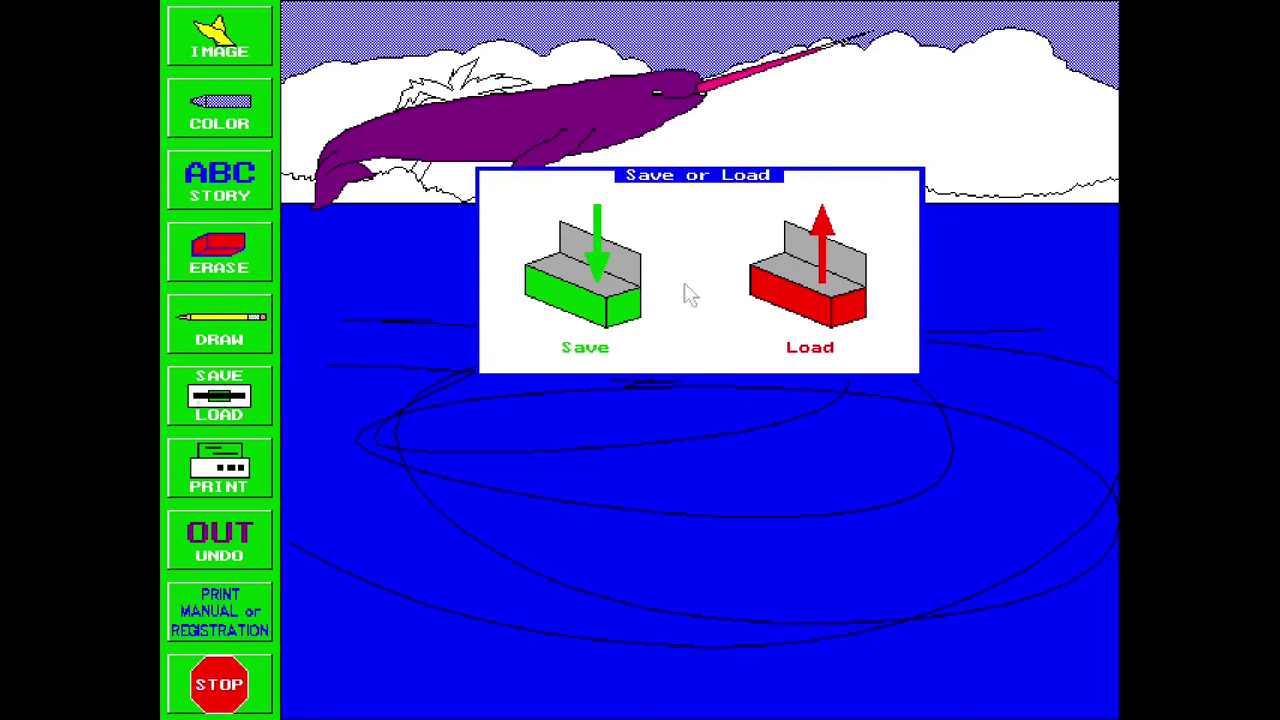
left_click(557, 300)
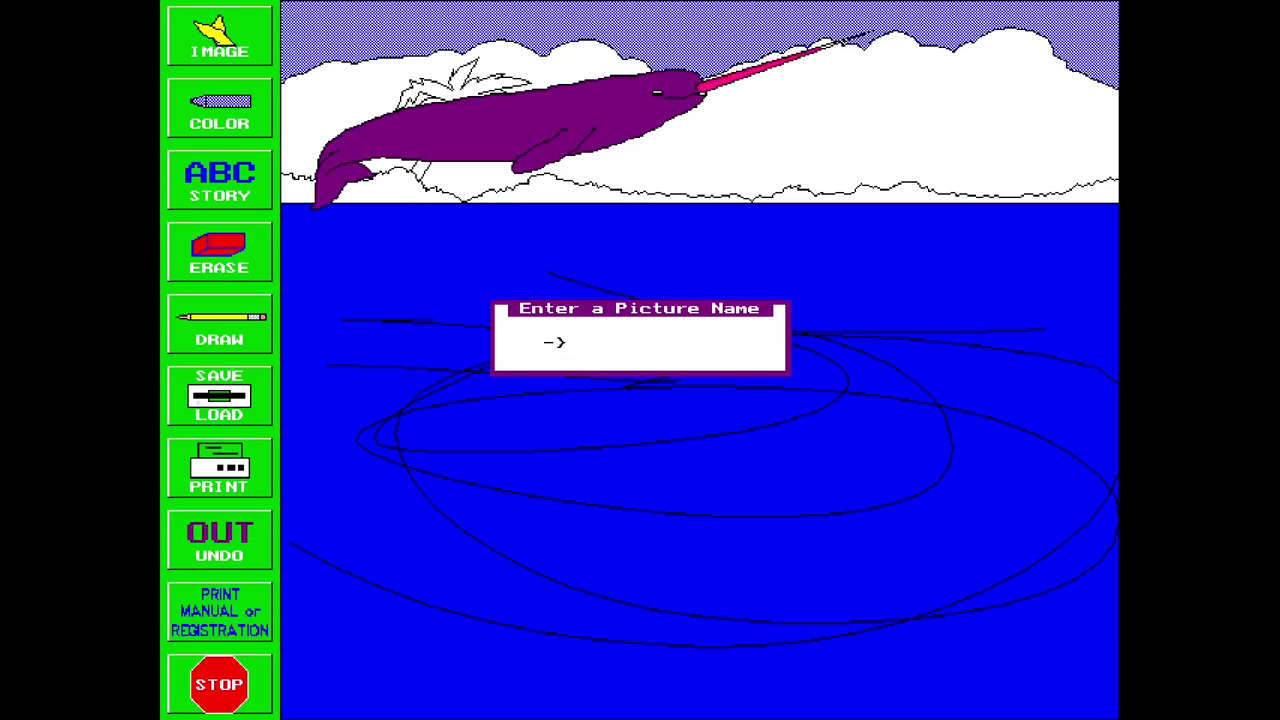
type("Pete")
key("Return")
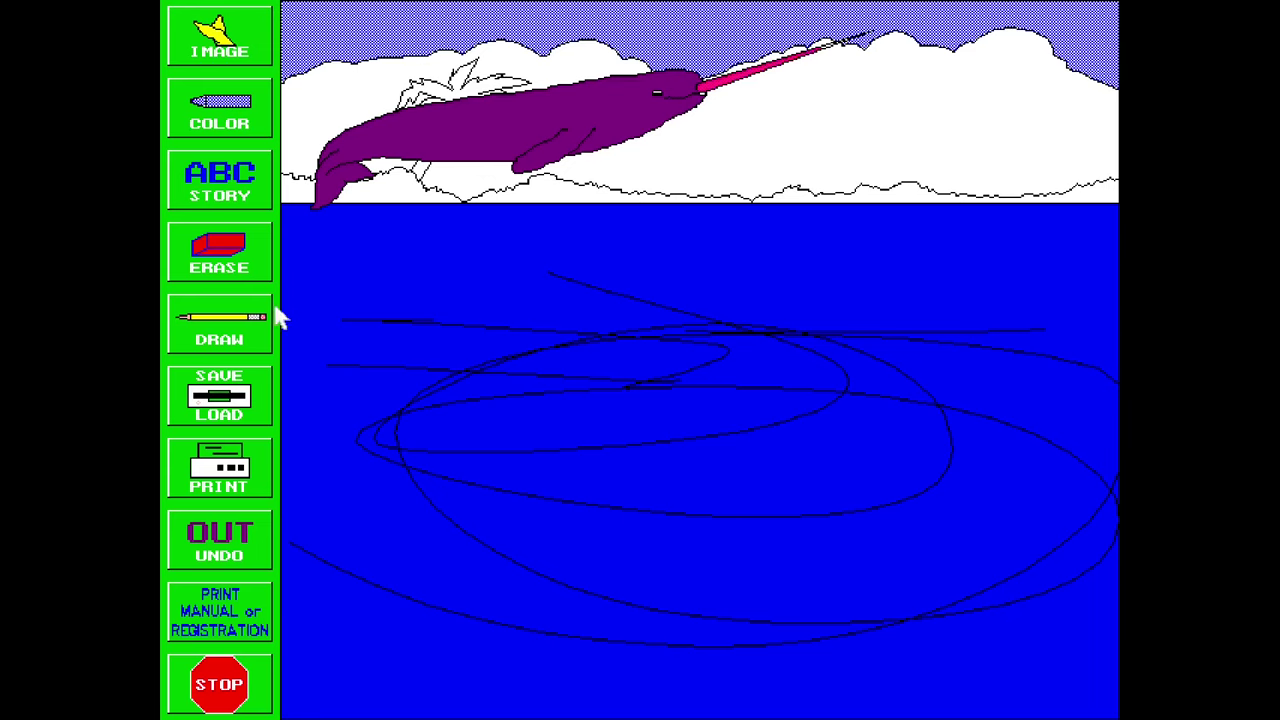
Look at the available printer choices and leave them without selecting a printer
left_click(219, 467)
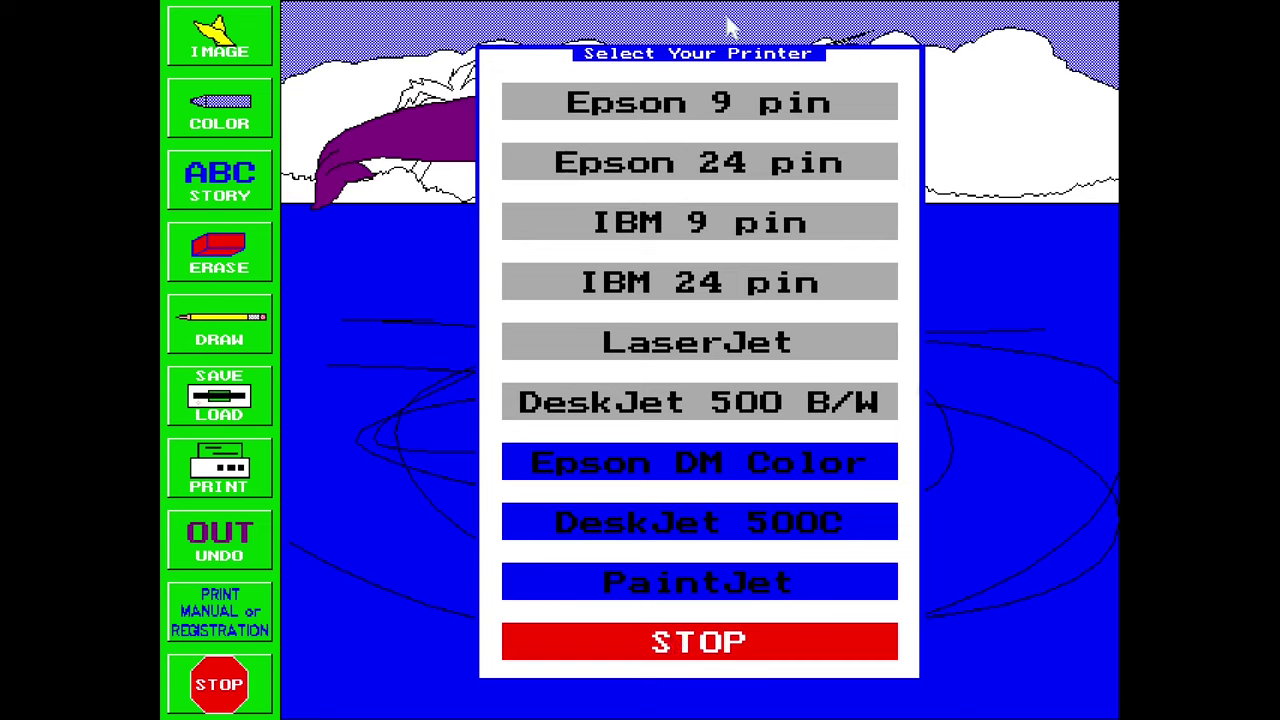
left_click(697, 655)
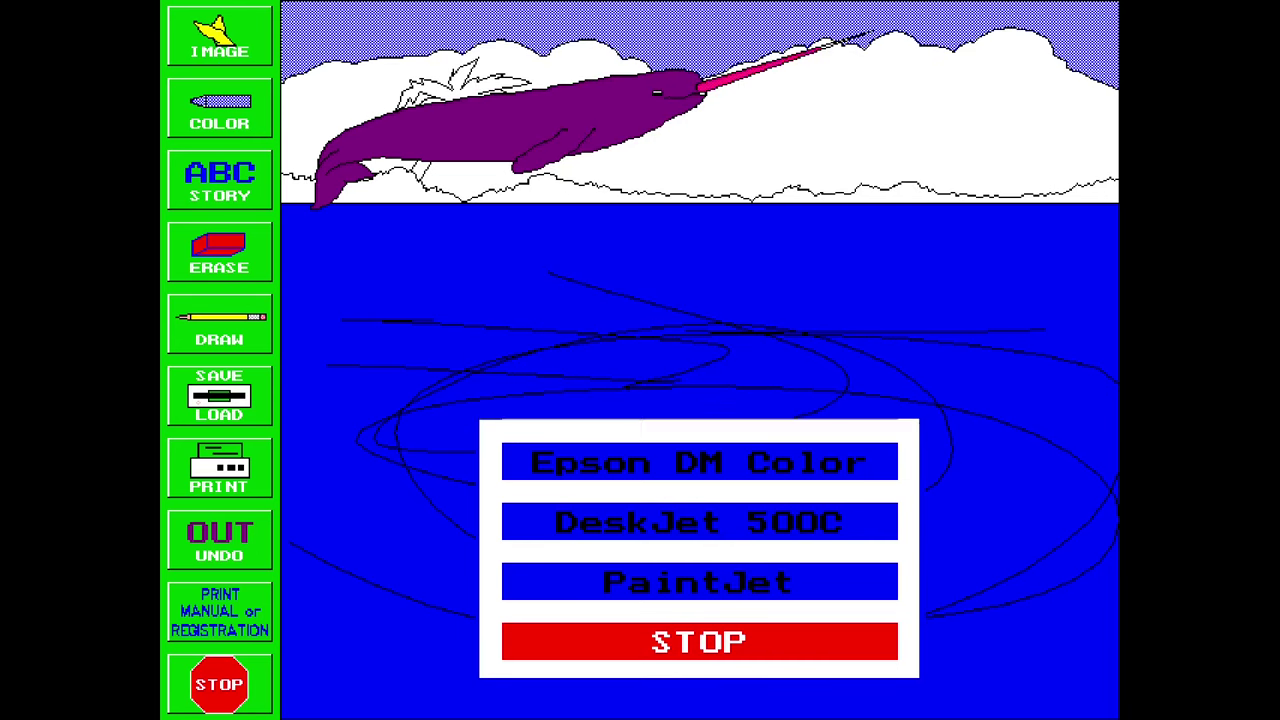
Undo the narwhal's placement so that it is removed from the picture
left_click(218, 557)
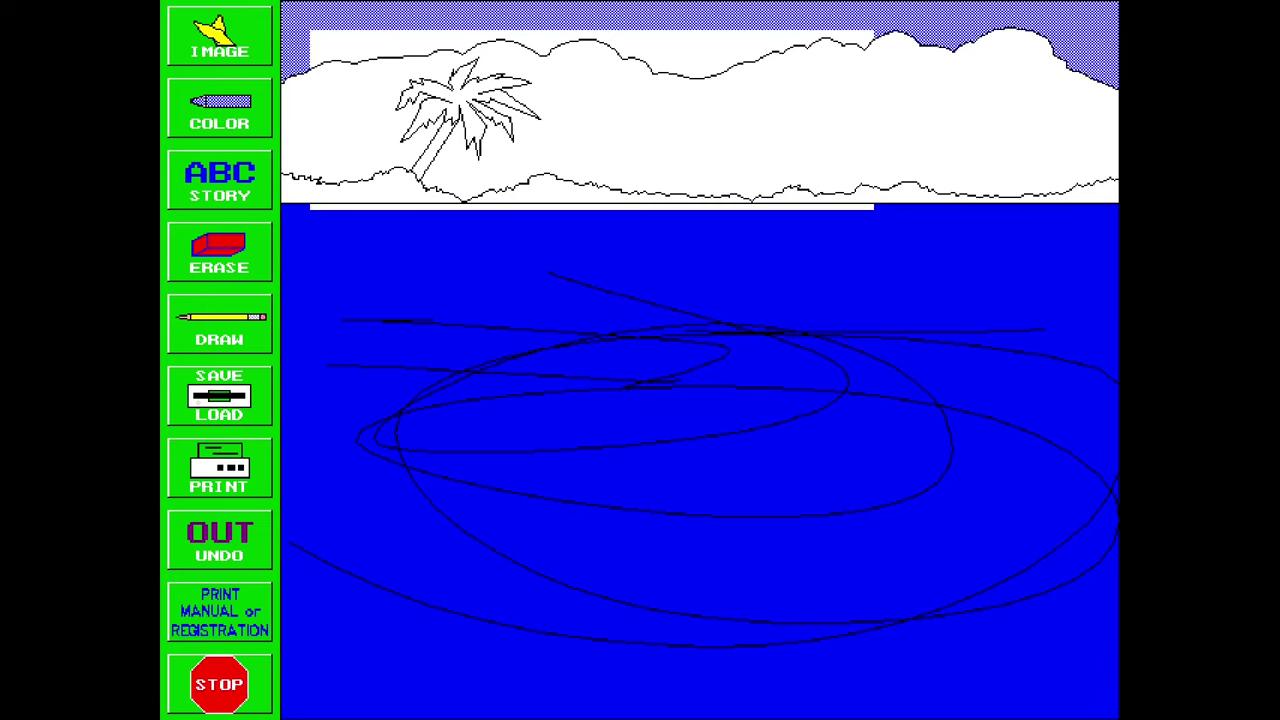
View the printing choices for the user manual and registration form, leave them, and decline to exit the program
left_click(219, 611)
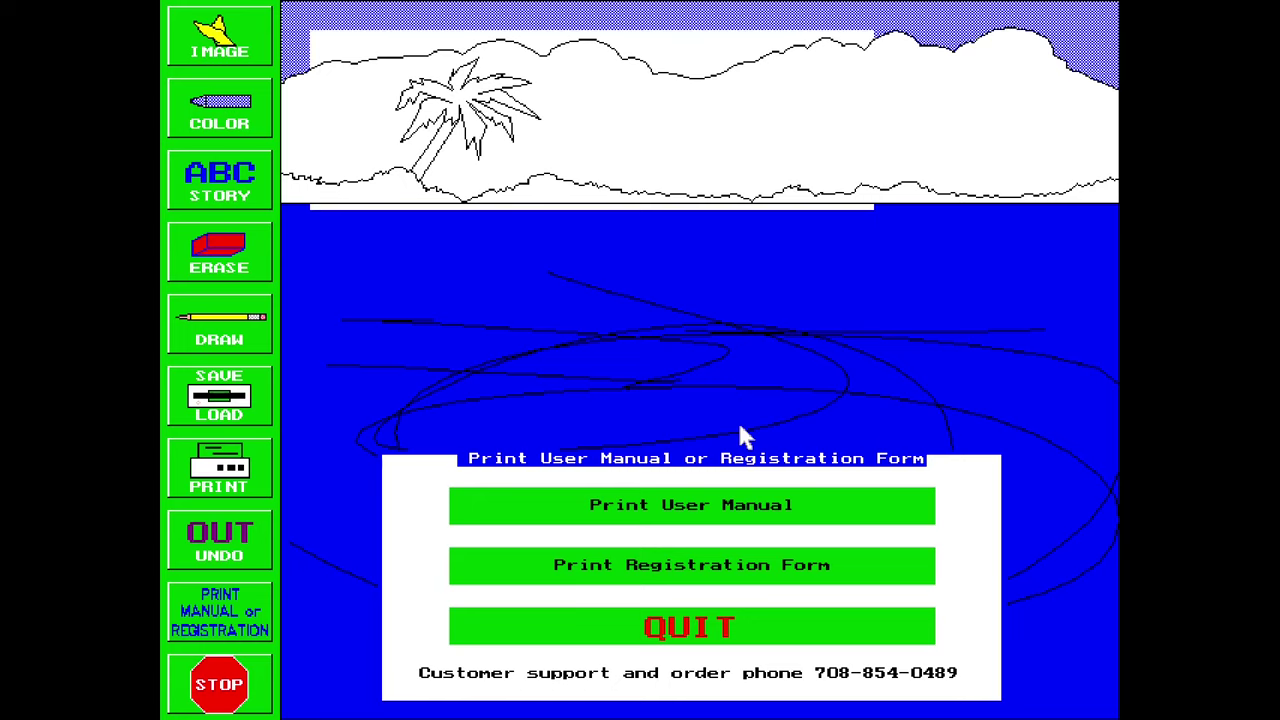
left_click(595, 631)
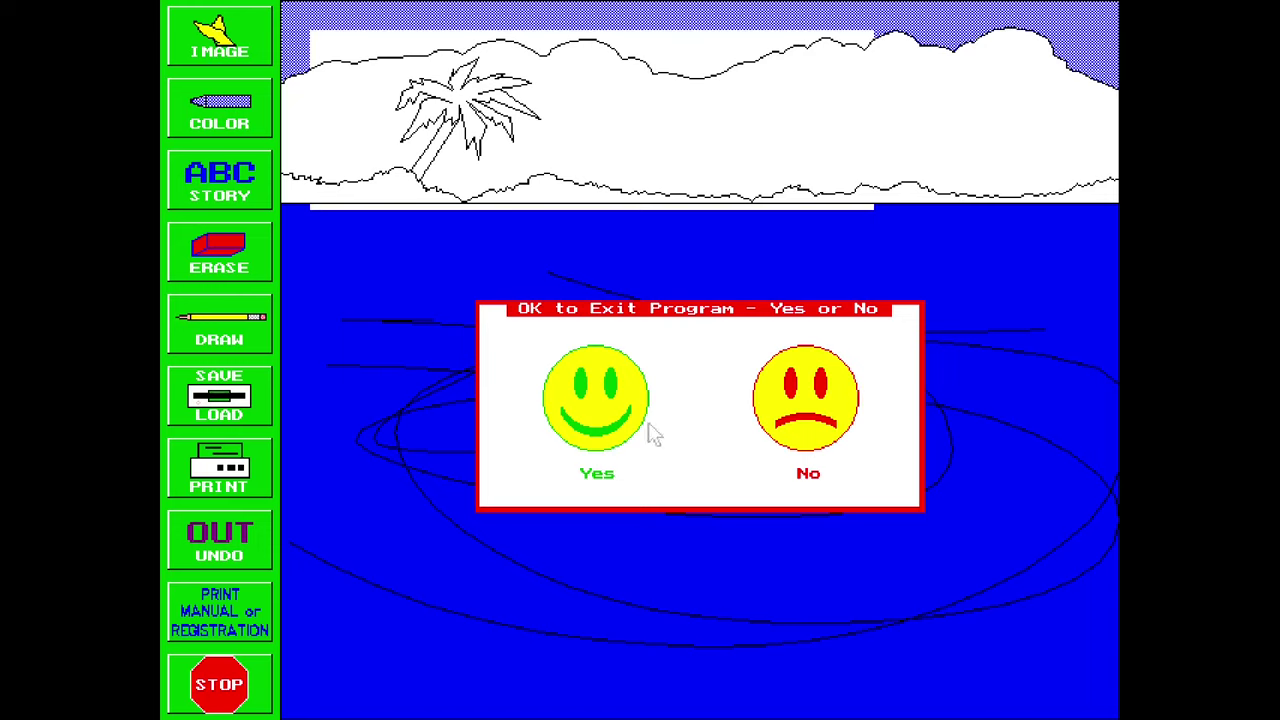
left_click(790, 428)
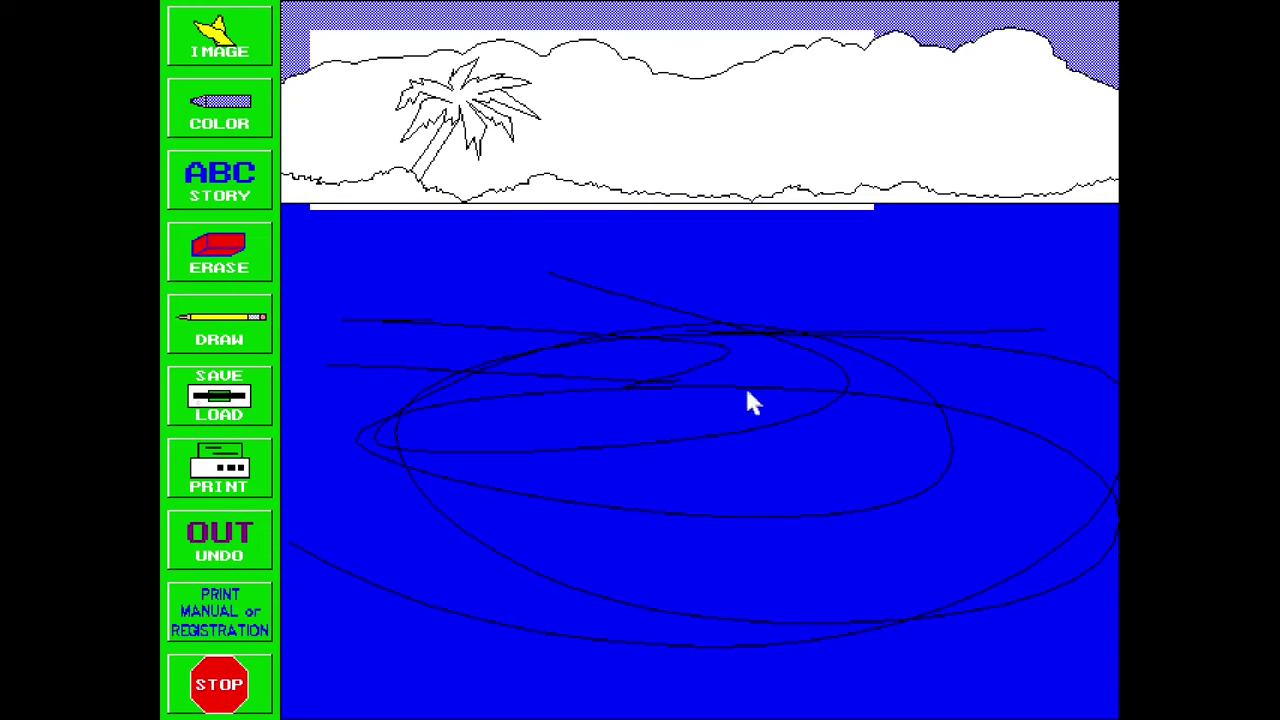
Place the narwhal image above the waterline in front of the palm tree and fill its body with dark purple
left_click(215, 32)
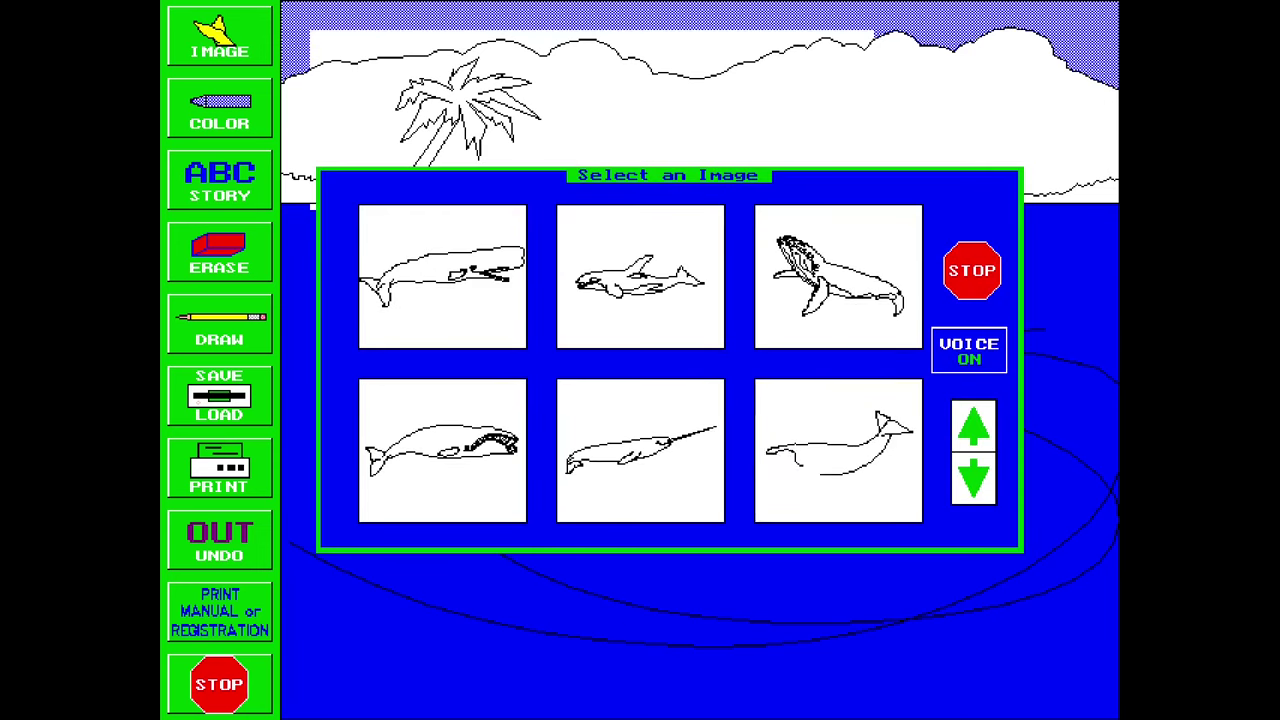
left_click(657, 420)
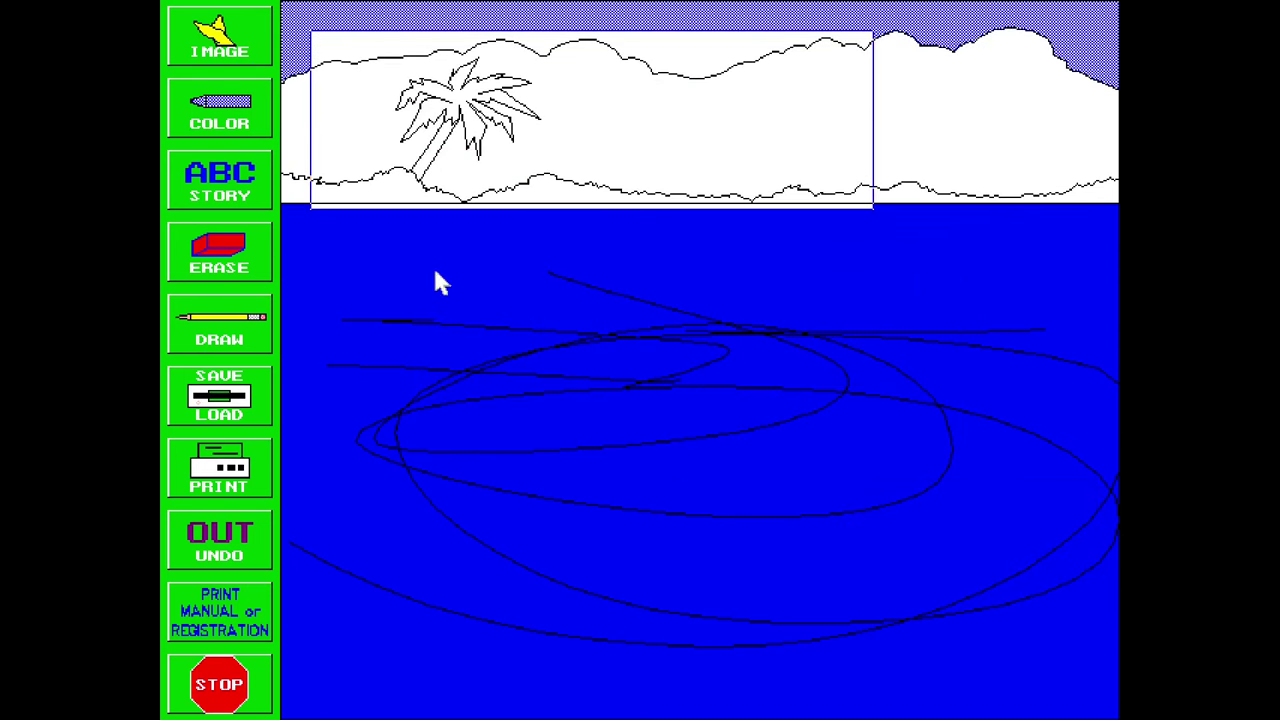
left_click(639, 140)
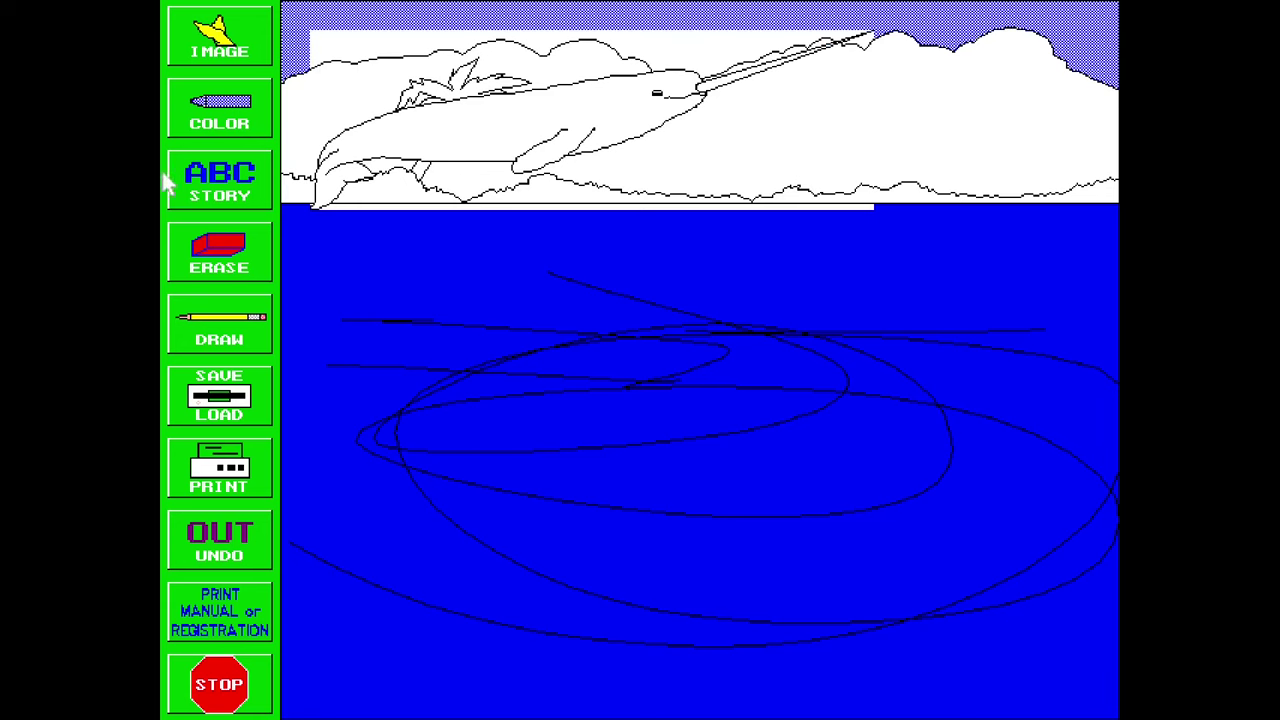
left_click(226, 118)
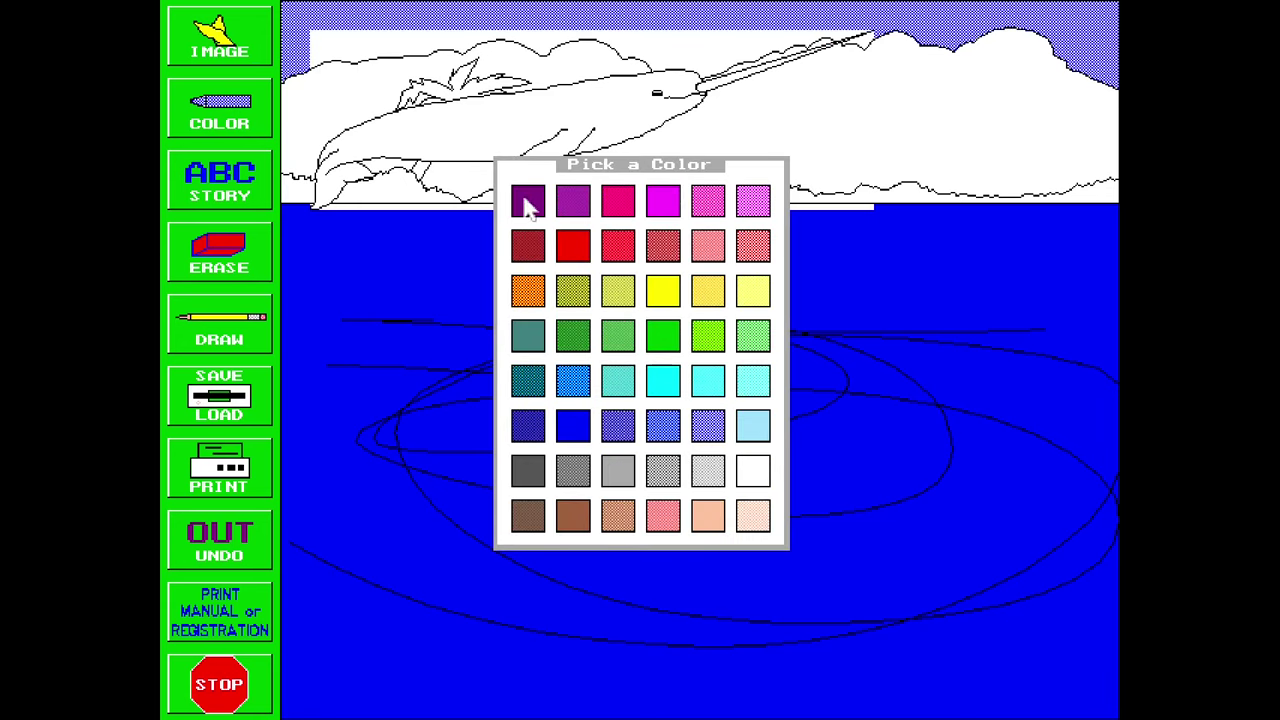
left_click(528, 203)
left_click(546, 127)
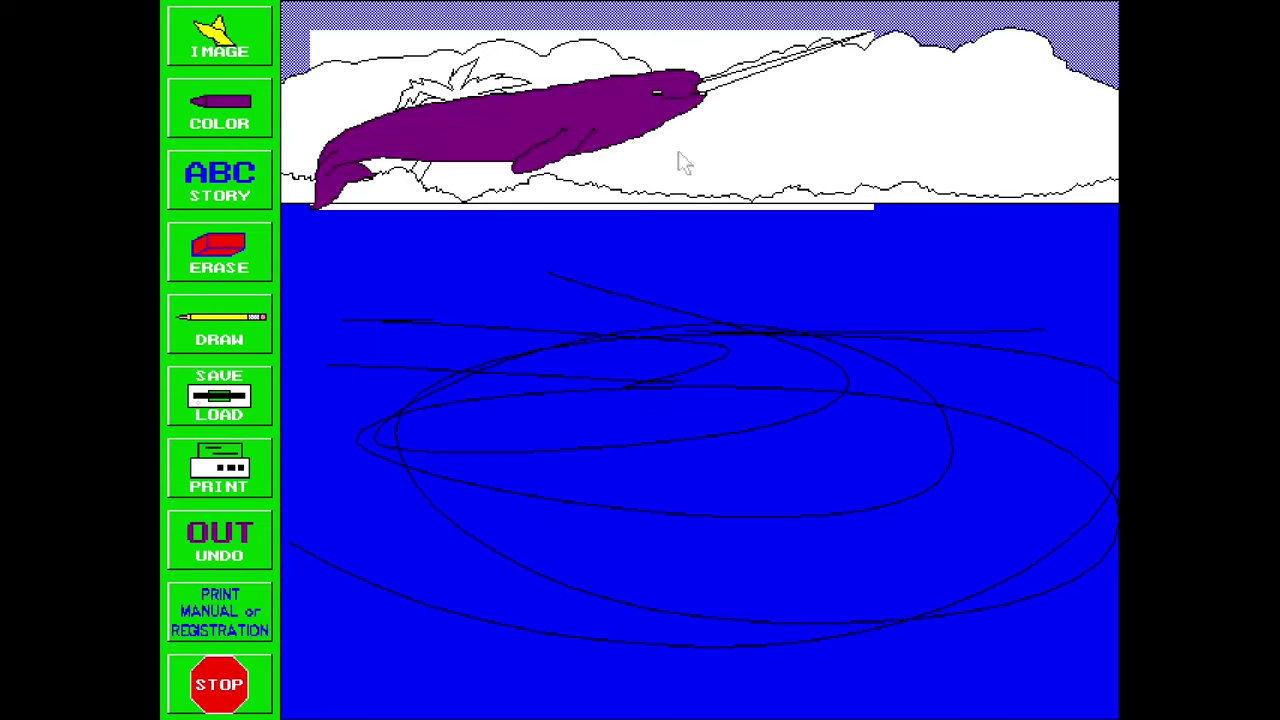
Fill the narwhal's tusk and the white land behind it with bright magenta
left_click(203, 112)
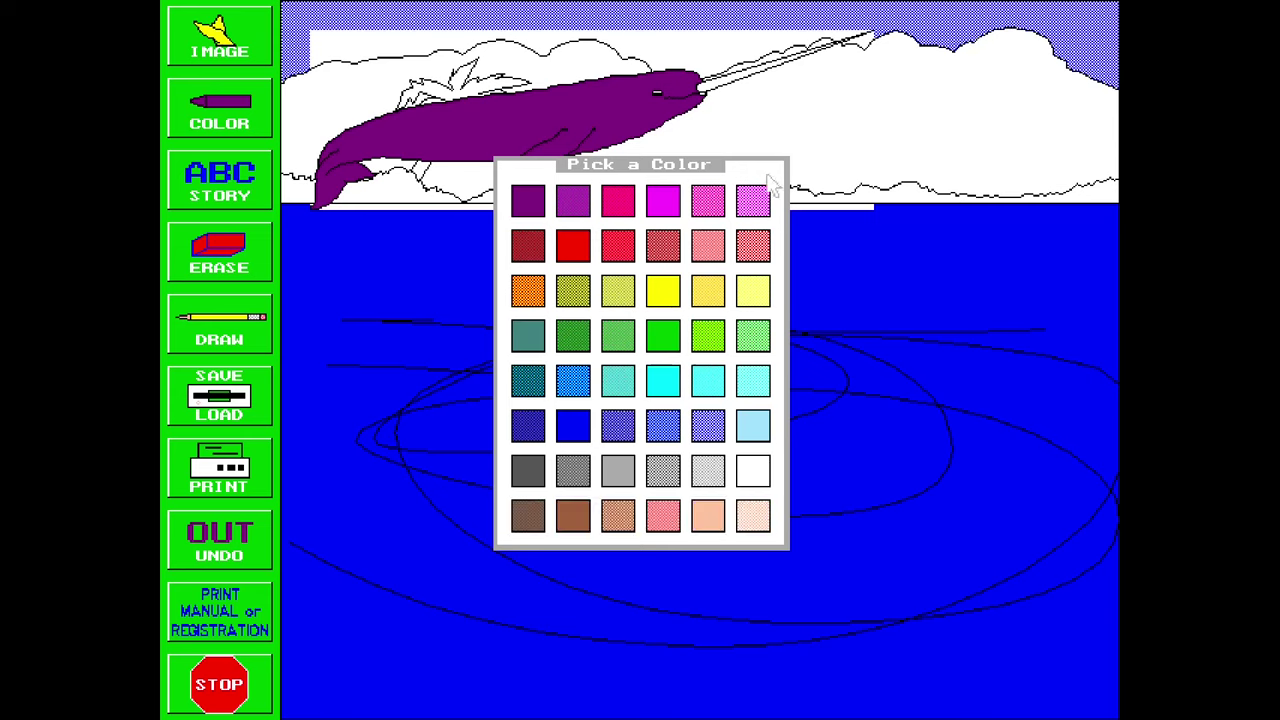
left_click(672, 203)
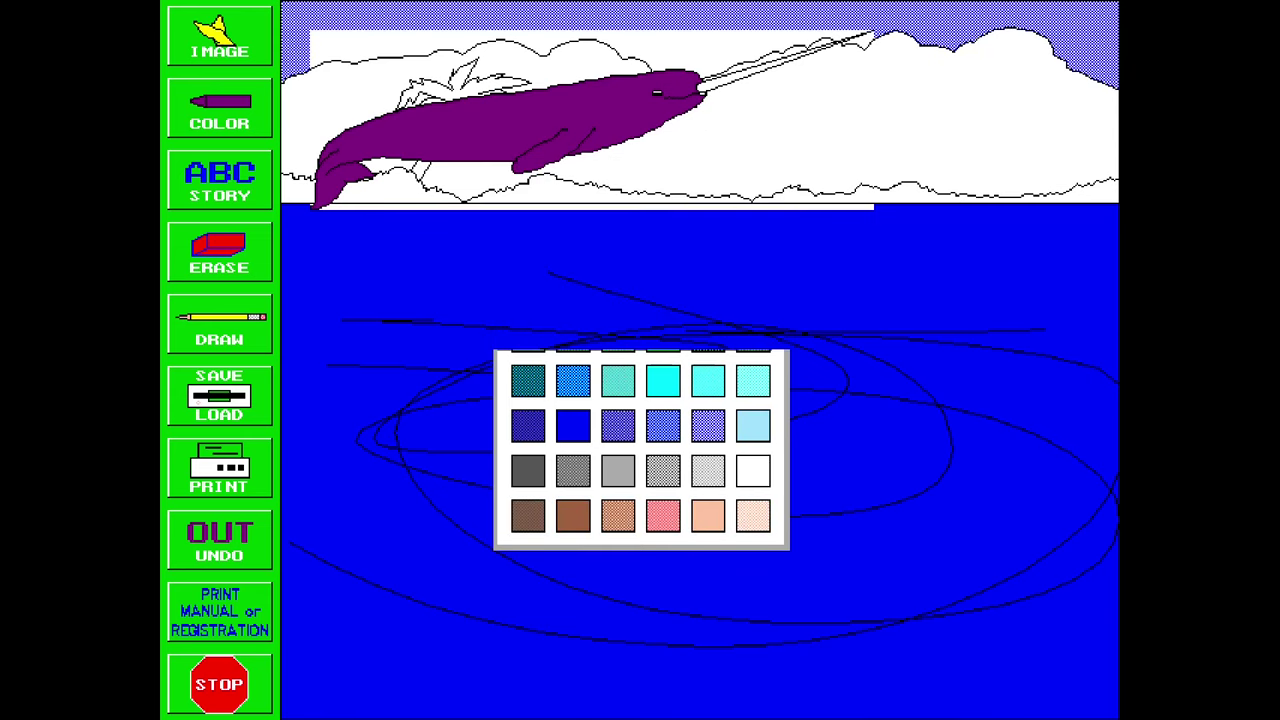
left_click(716, 84)
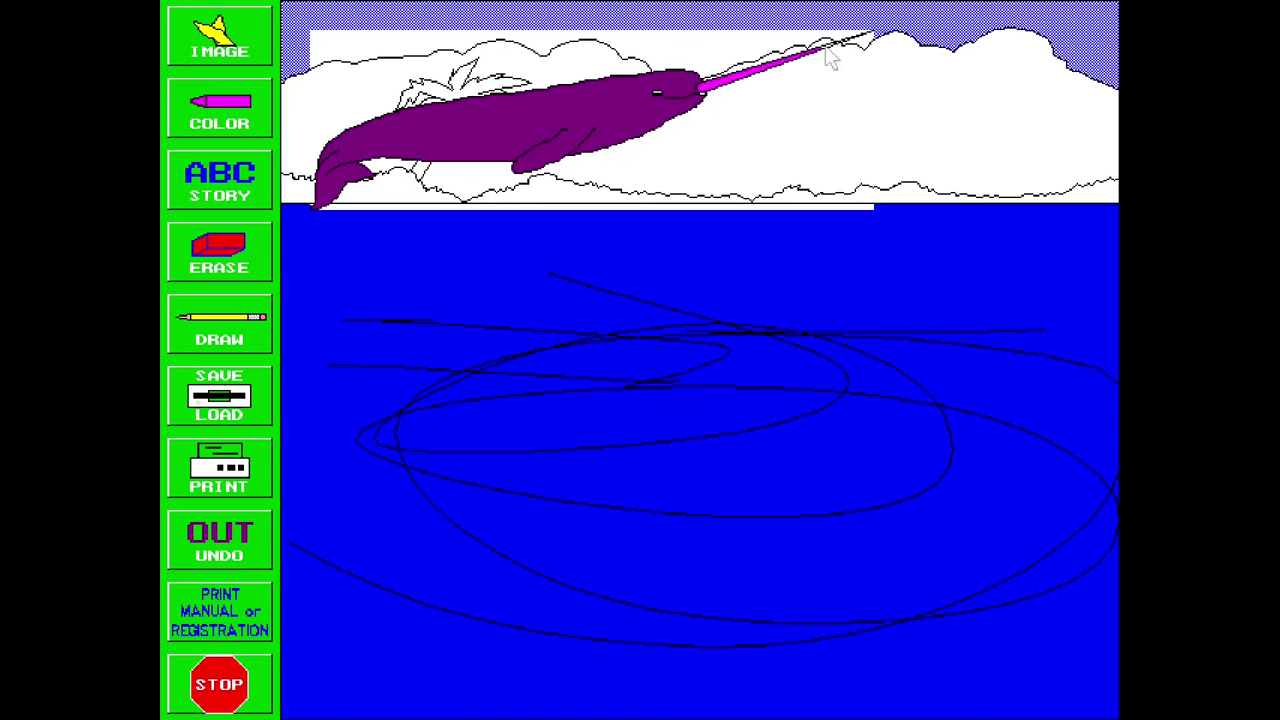
left_click(887, 73)
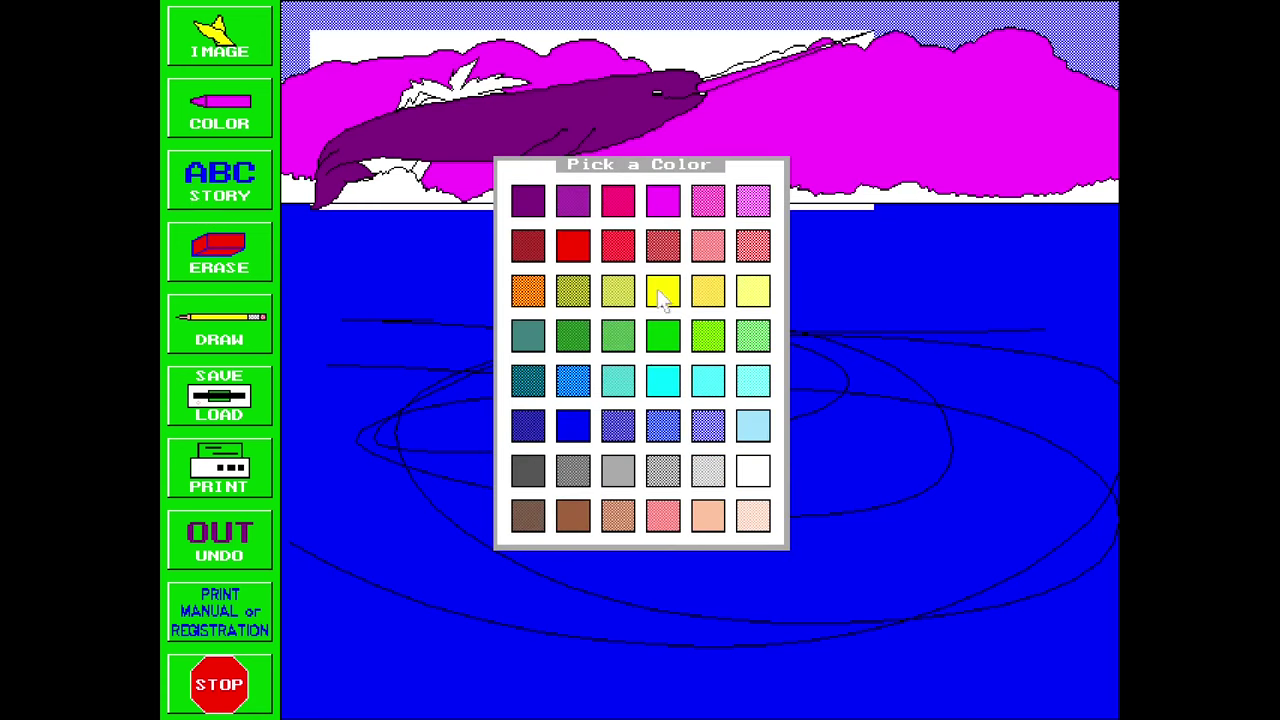
Fill the palm tree's leaves with bright green
left_click(660, 338)
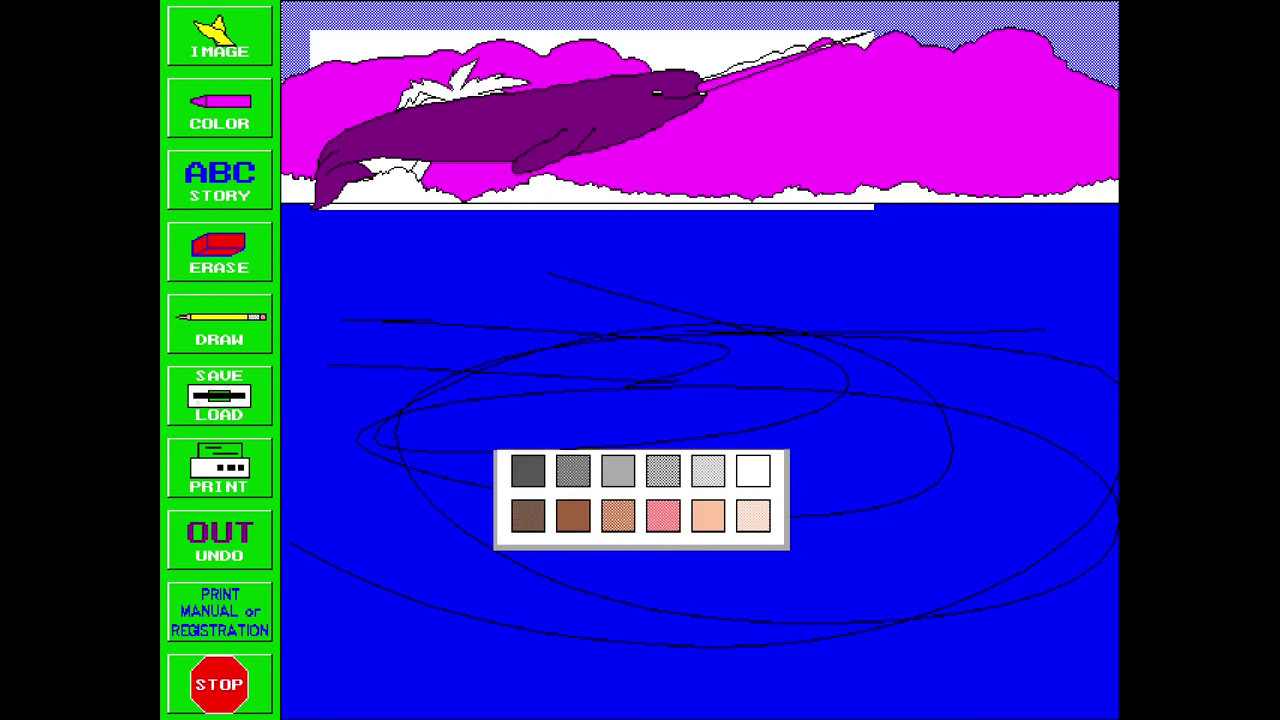
left_click(482, 92)
Fill the visible part of the palm trunk and the sky with the dithered medium red
left_click(218, 124)
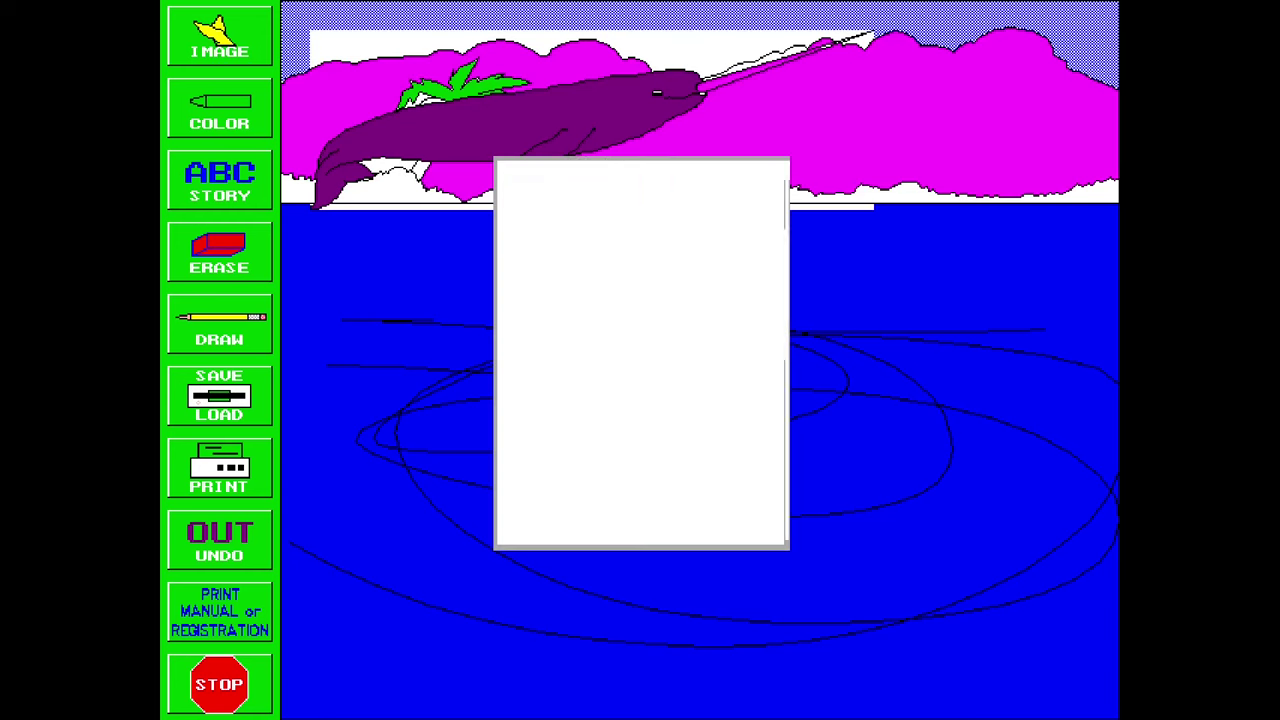
left_click(671, 255)
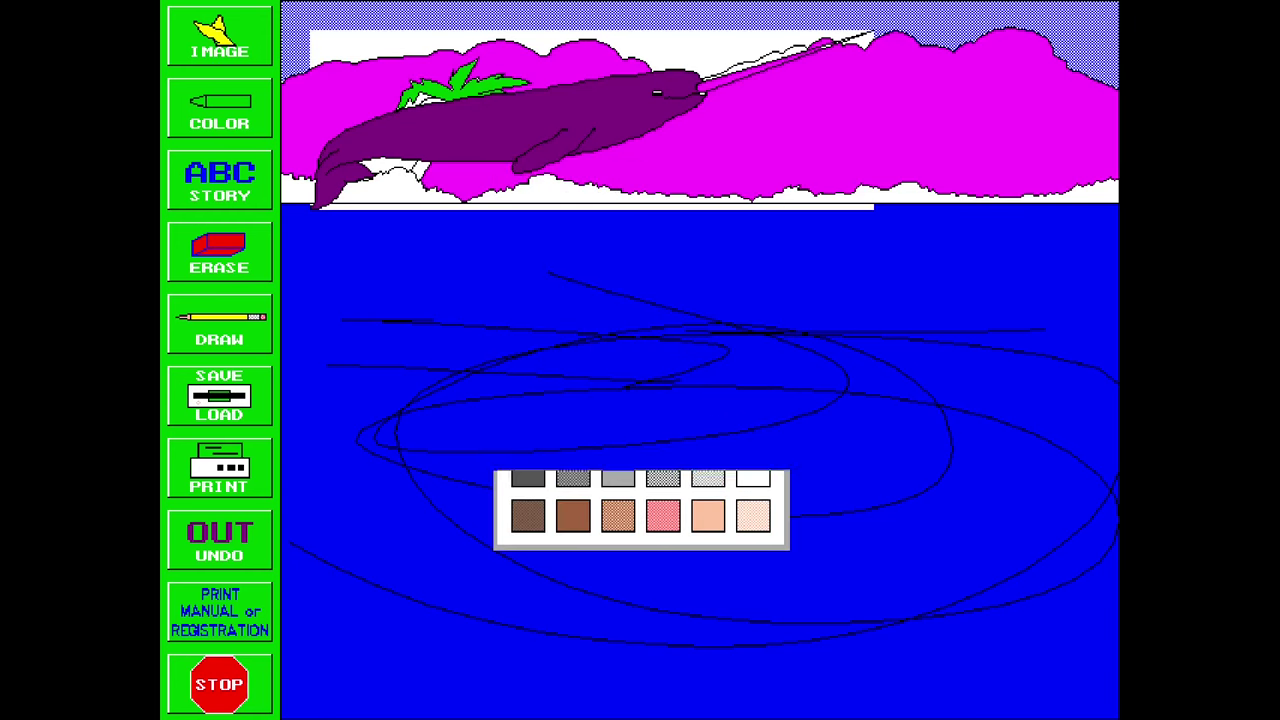
left_click(418, 170)
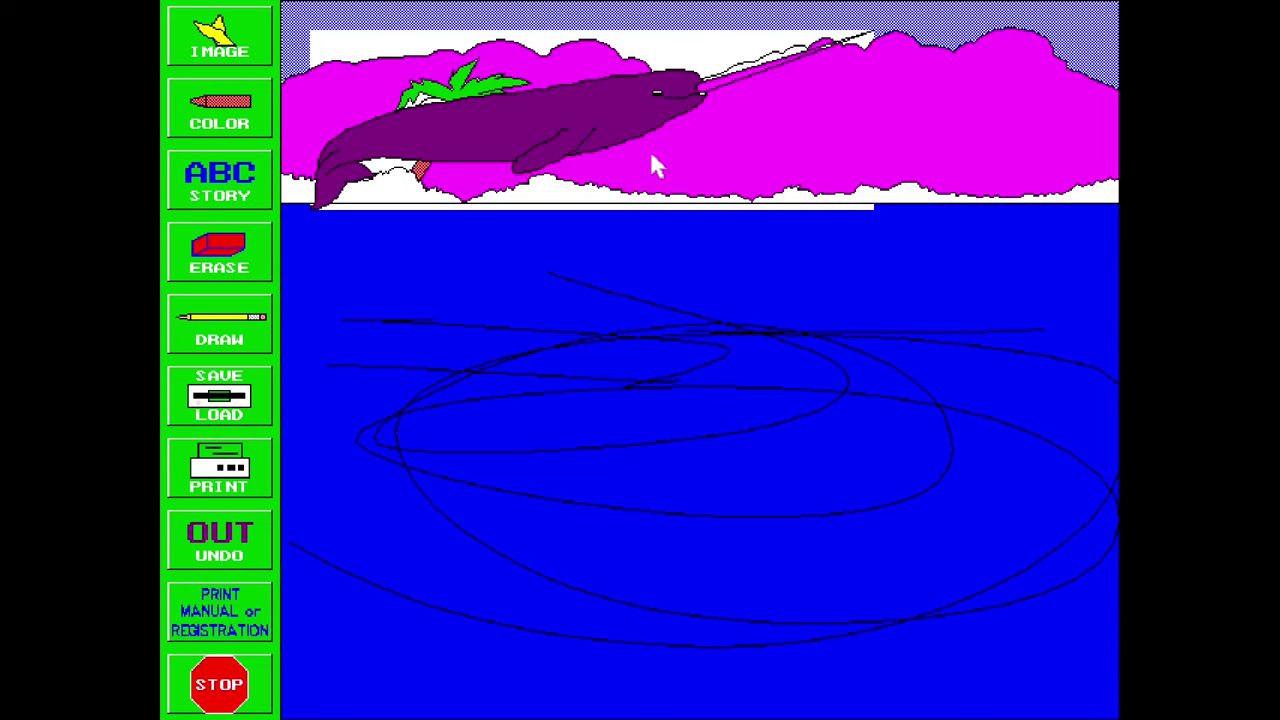
left_click(398, 31)
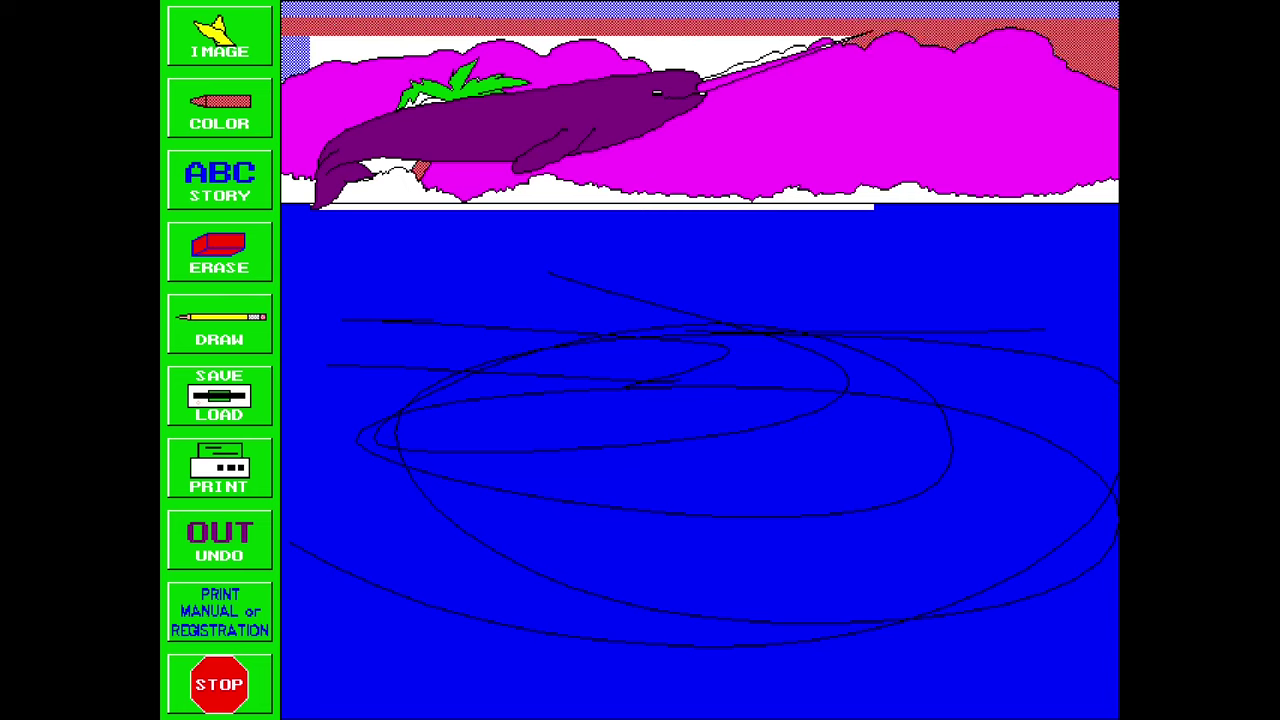